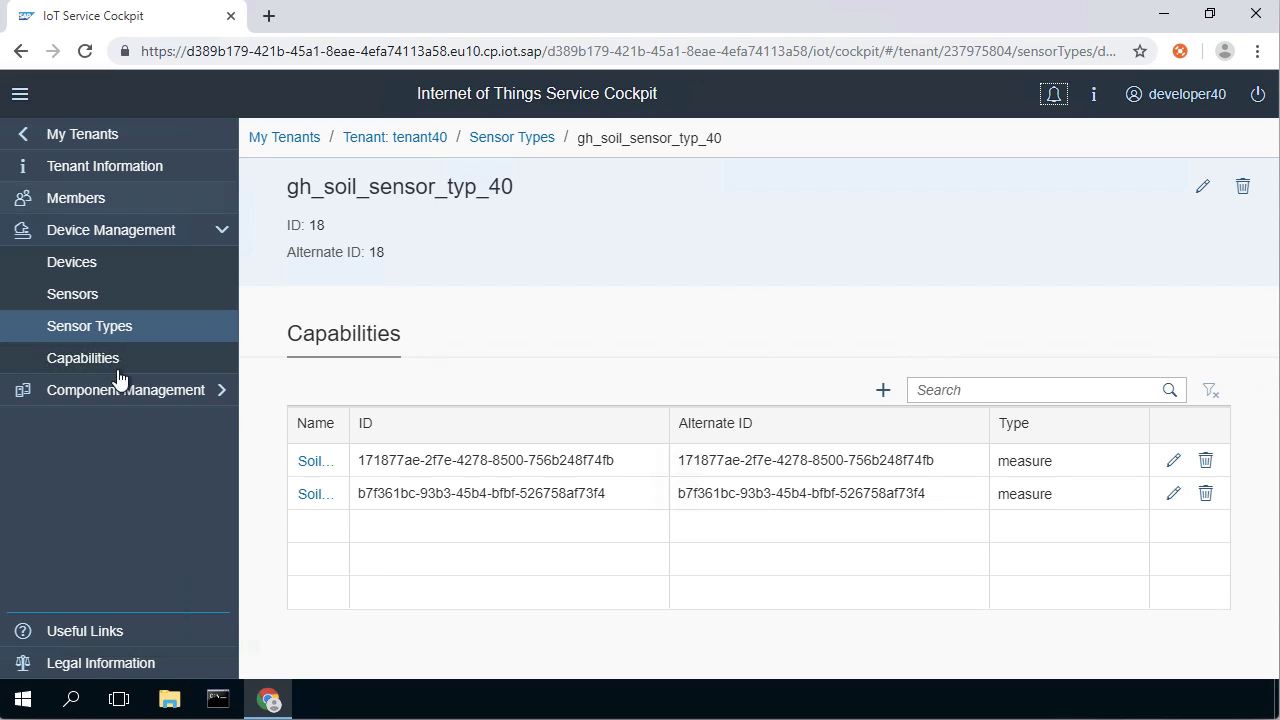
Step: Start a new device in the tenant, naming it gh_soil_device_40 and assigning MQTT Gateway (ID: 2)
{"action": "left_click", "coordinate": [78, 262]}
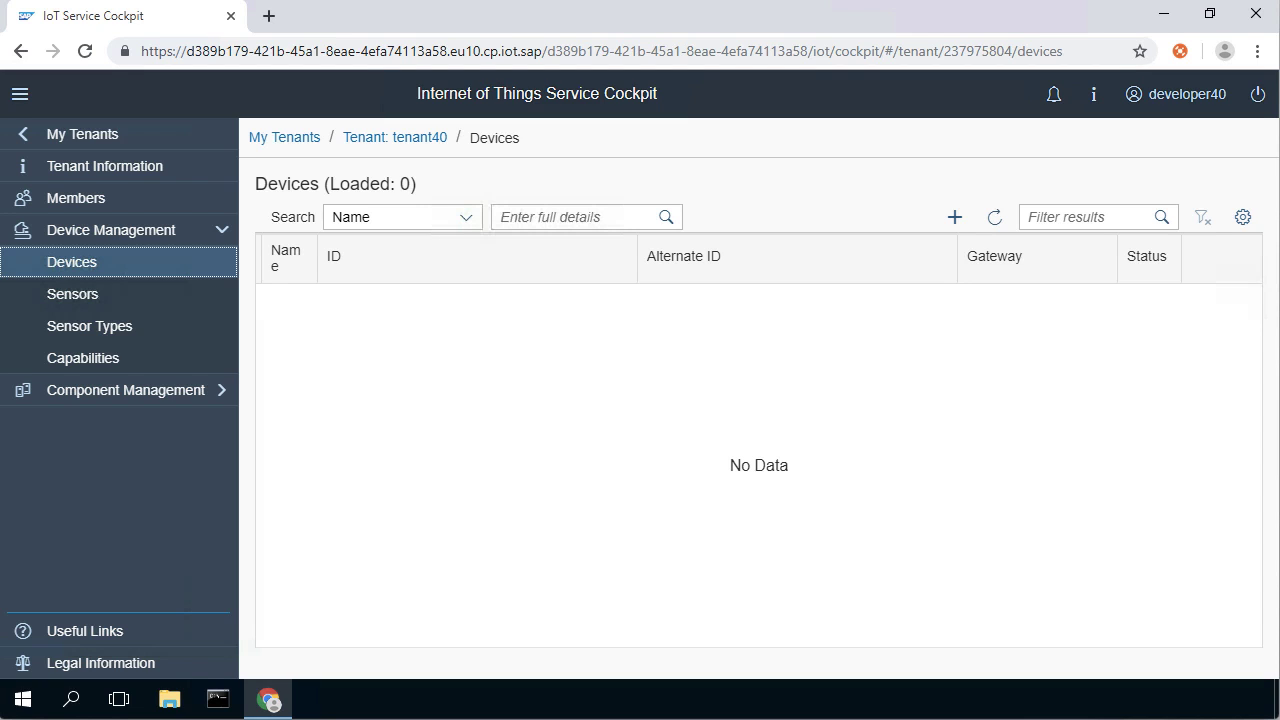
{"action": "left_click", "coordinate": [955, 219]}
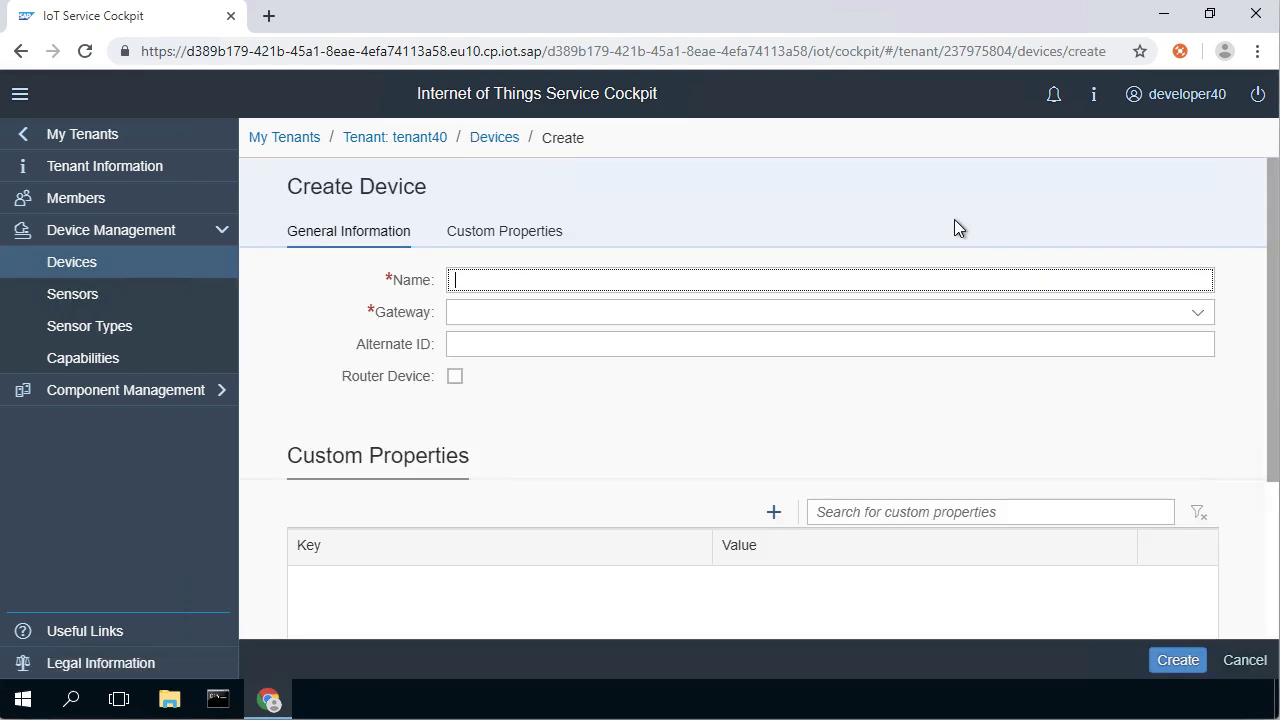
{"action": "type", "text": "gh_soil_device_"}
{"action": "type", "text": "40"}
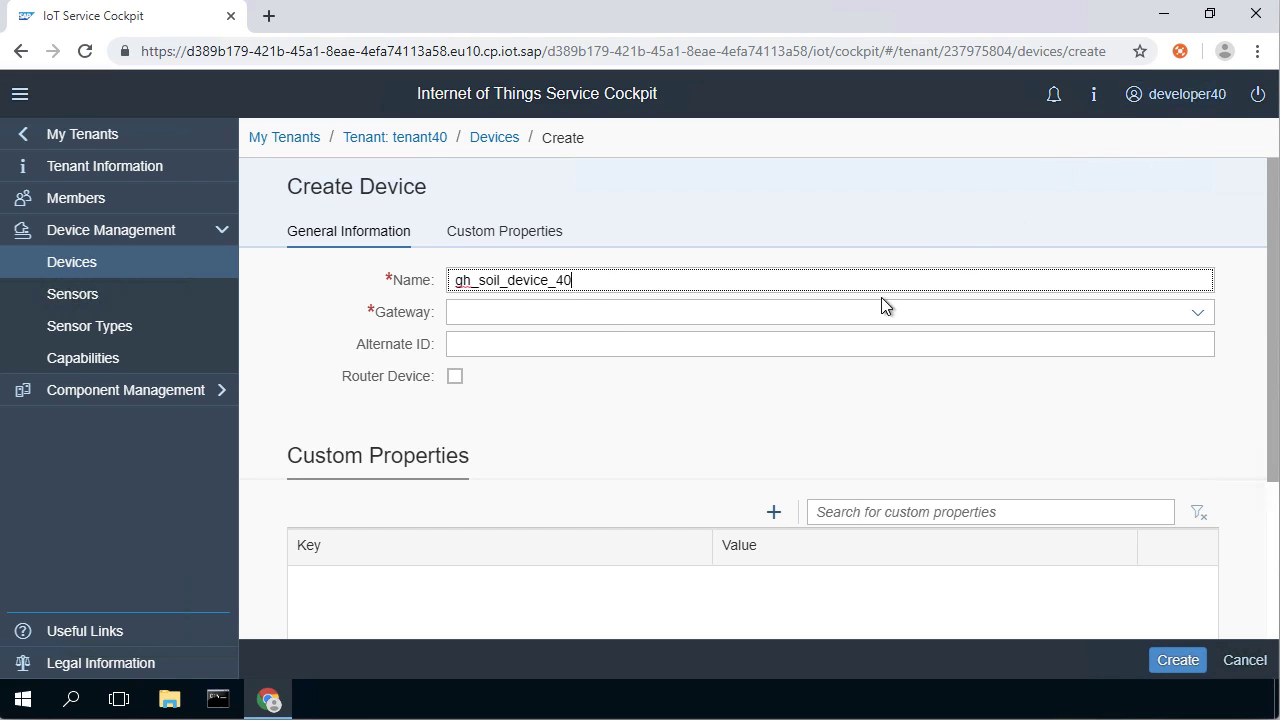
{"action": "left_click", "coordinate": [1194, 321]}
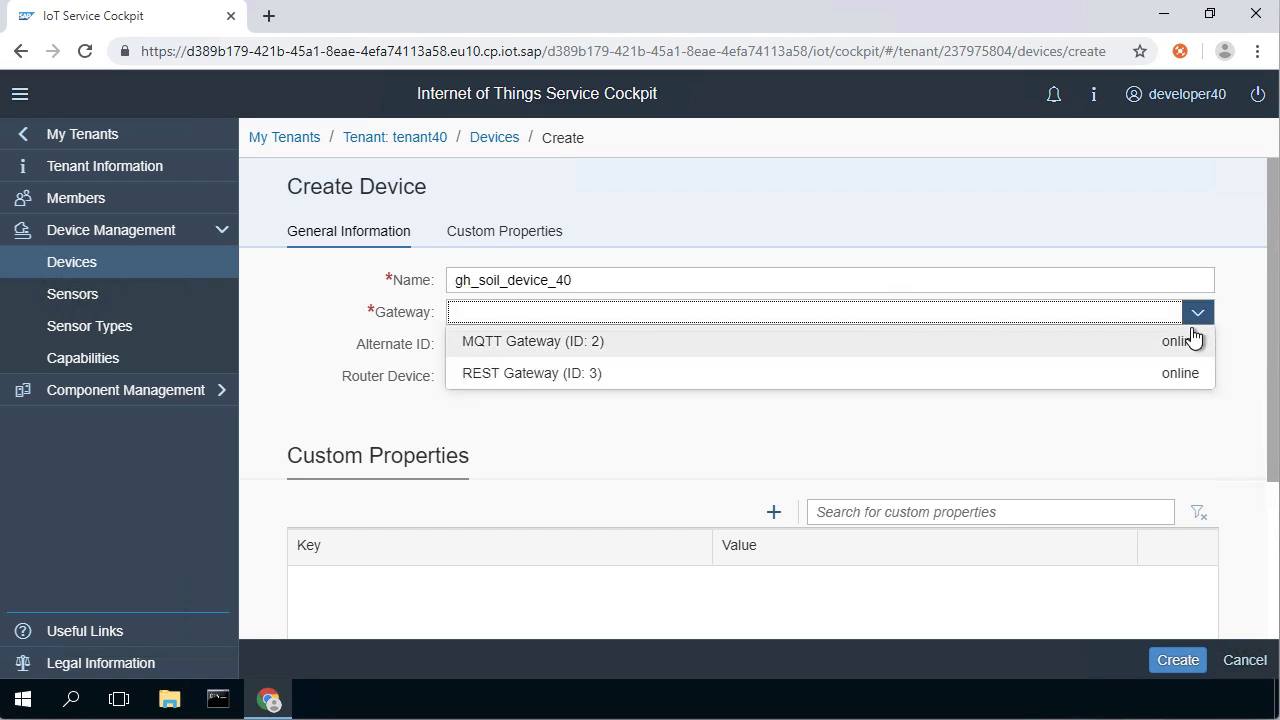
{"action": "left_click", "coordinate": [911, 343]}
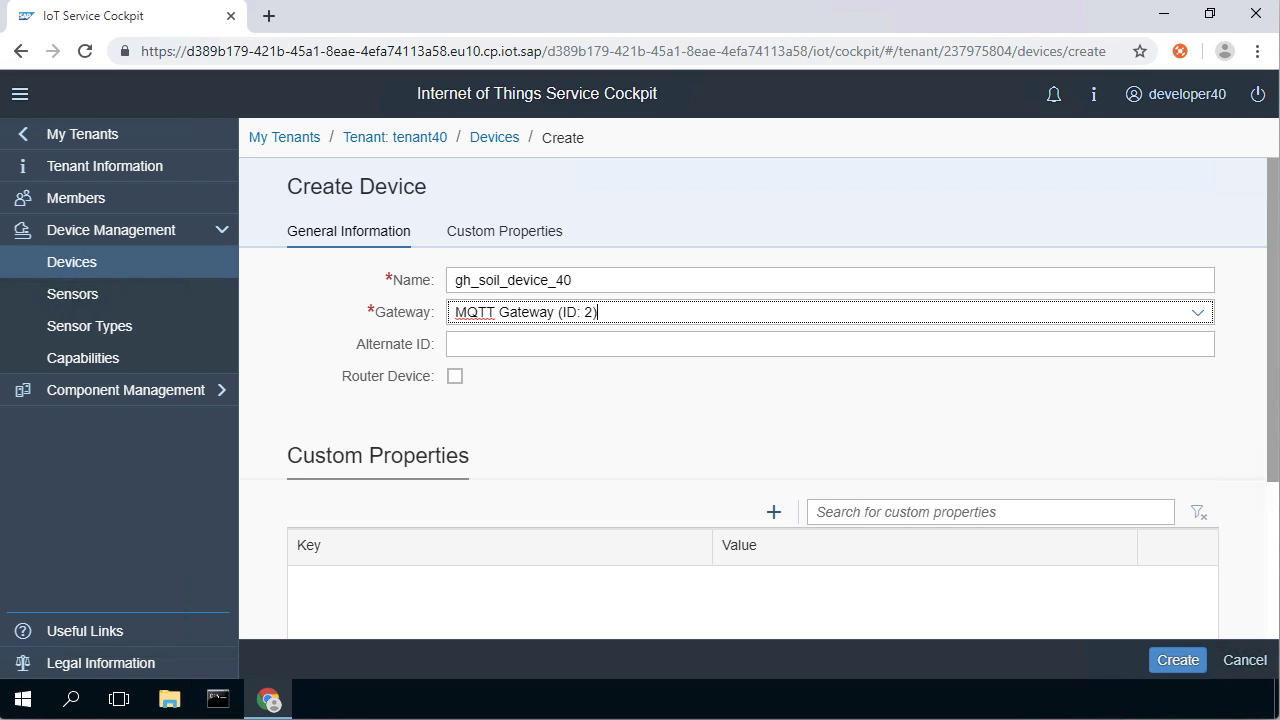
Step: Create the device without custom properties, confirming the creation and suppressing that confirmation from being shown again
{"action": "scroll", "coordinate": [1075, 402], "scroll_direction": "down", "scroll_amount": 3}
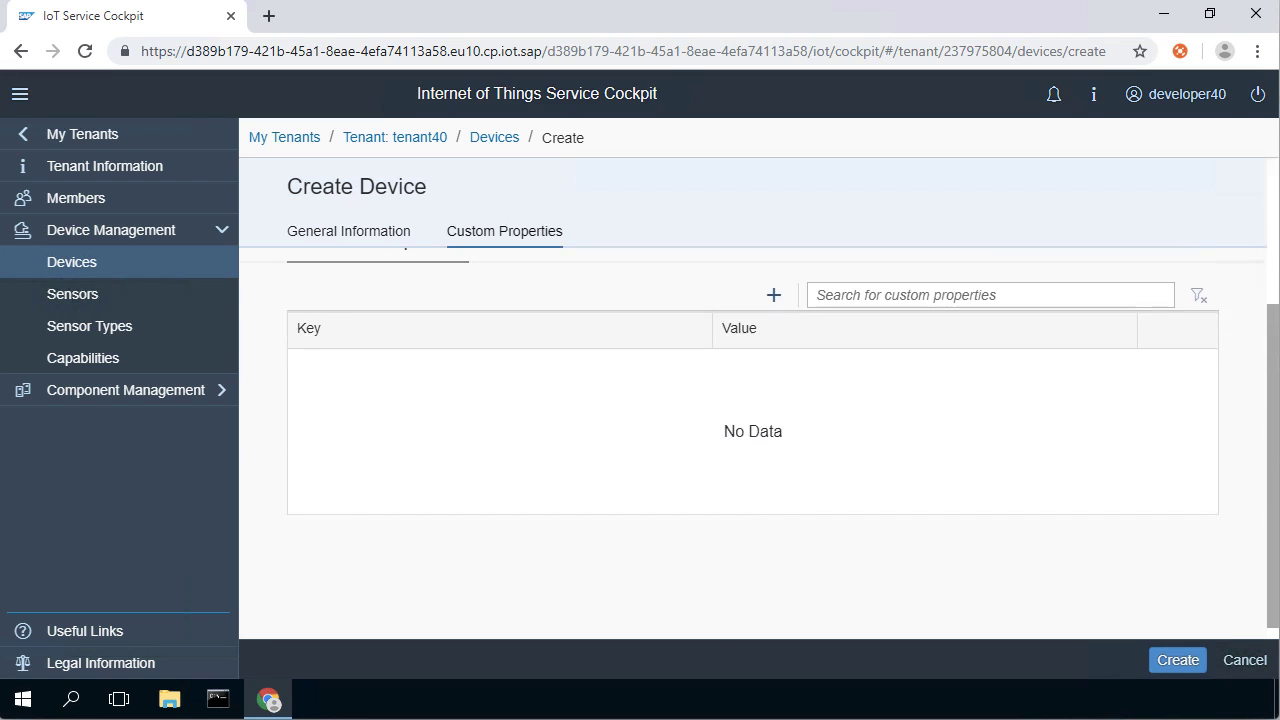
{"action": "scroll", "coordinate": [959, 406], "scroll_direction": "up", "scroll_amount": 3}
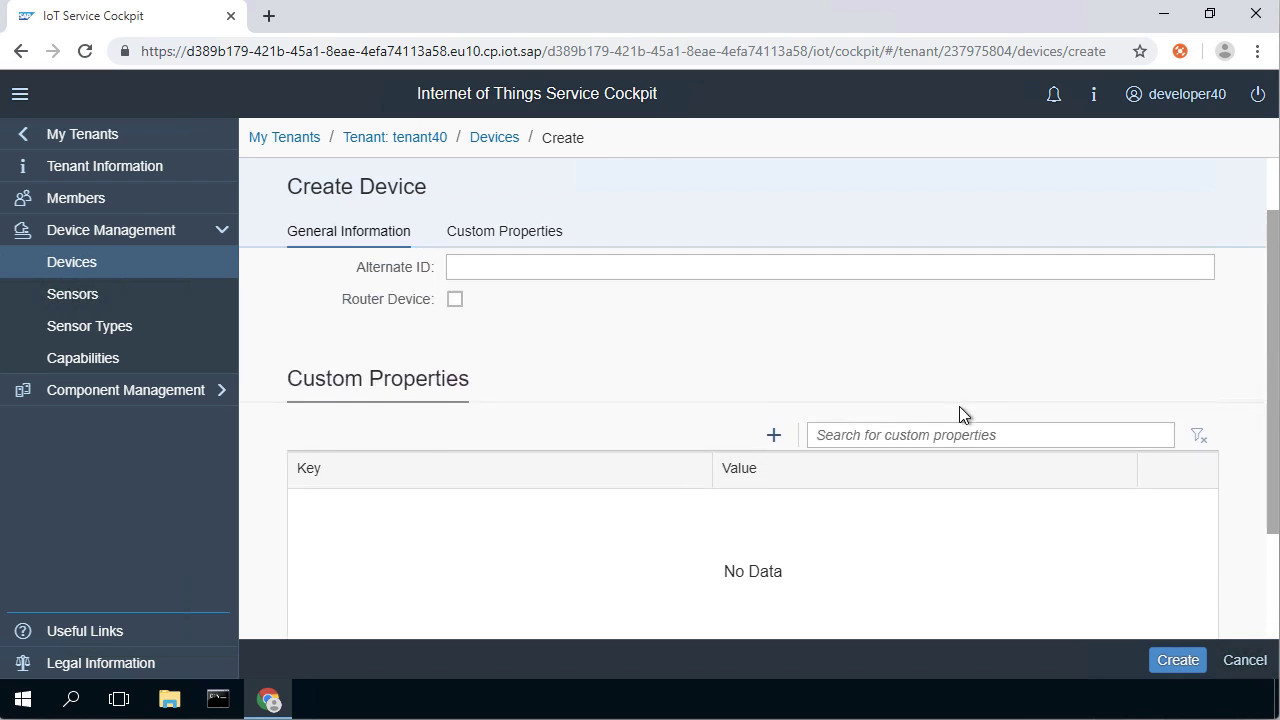
{"action": "scroll", "coordinate": [959, 406], "scroll_direction": "down", "scroll_amount": 3}
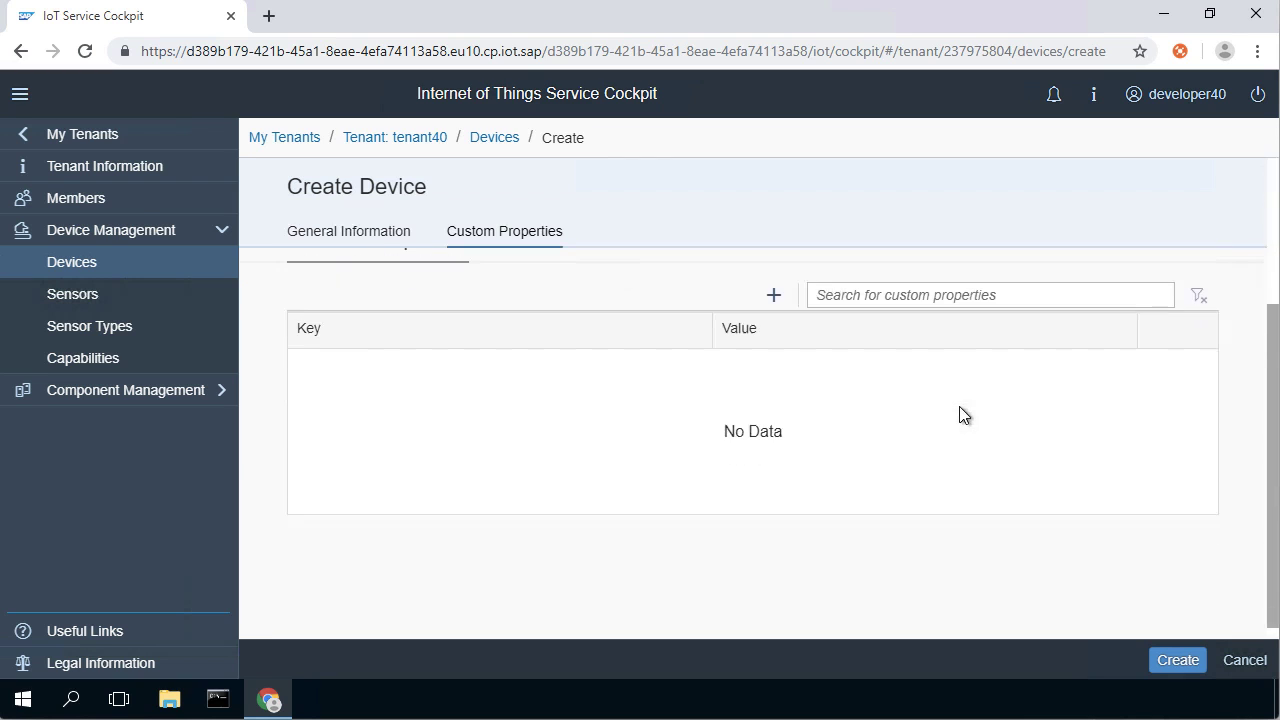
{"action": "scroll", "coordinate": [959, 415], "scroll_direction": "up", "scroll_amount": 3}
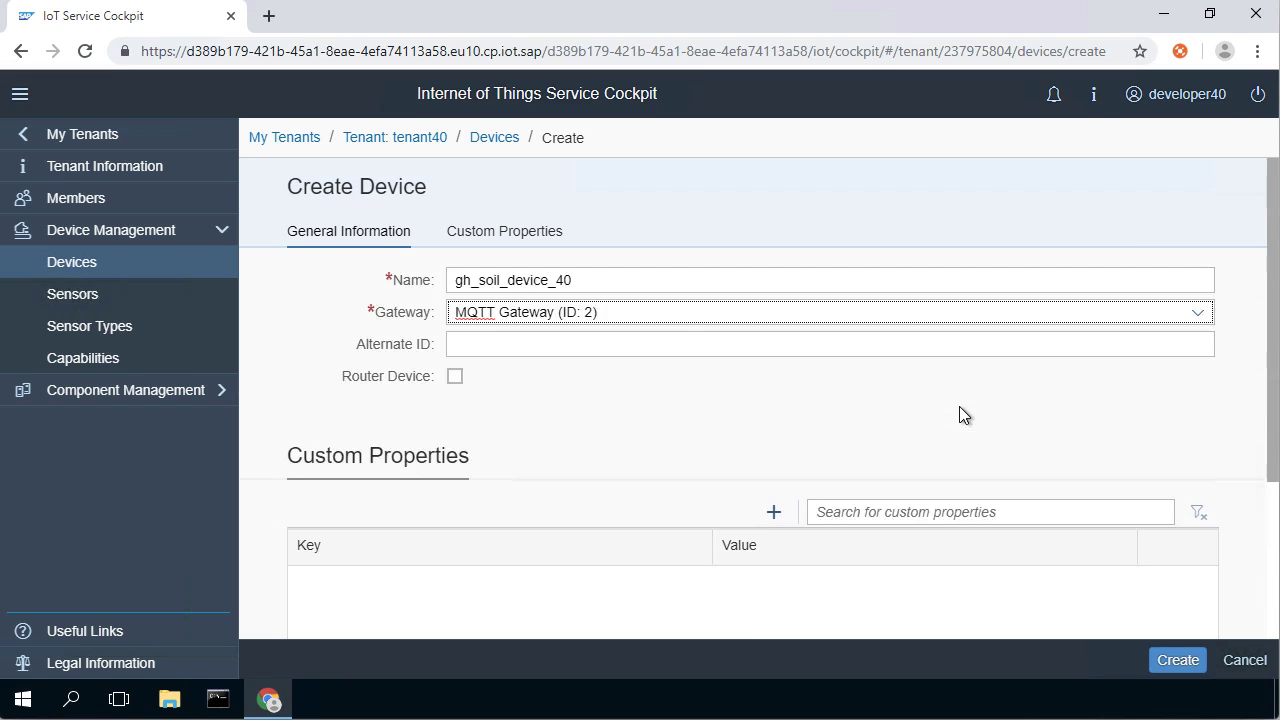
{"action": "left_click", "coordinate": [1176, 660]}
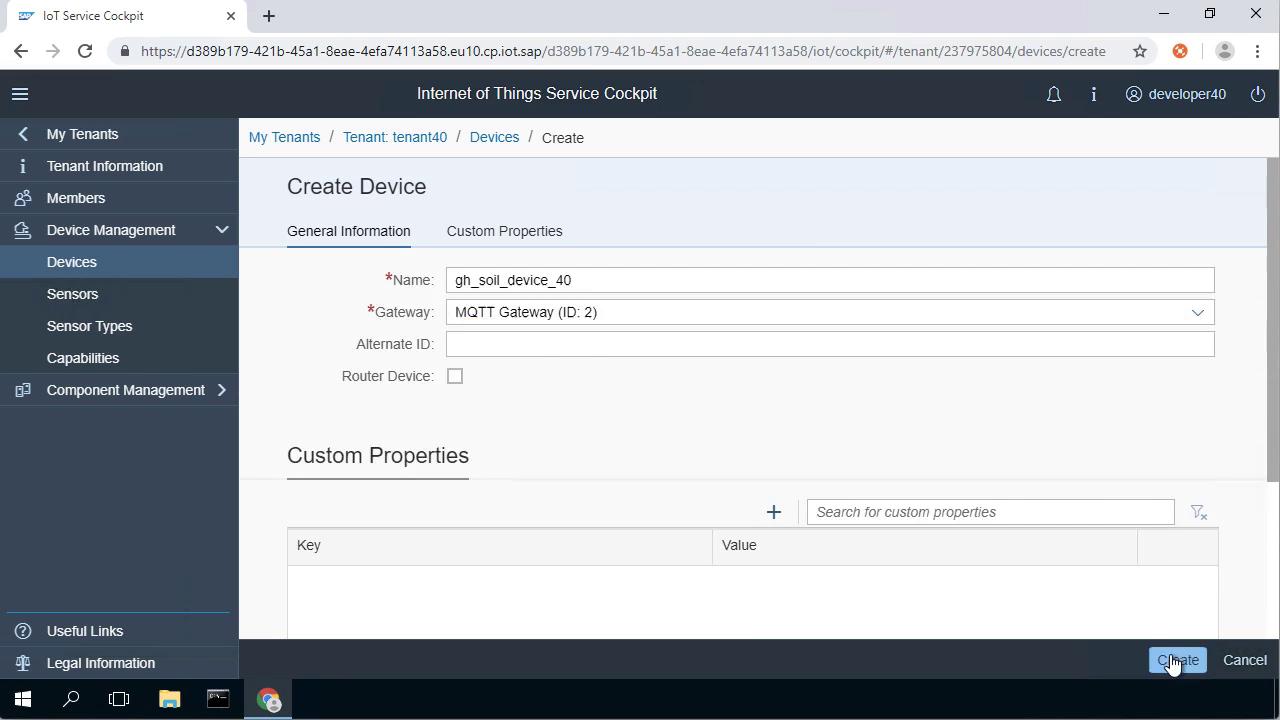
{"action": "left_click", "coordinate": [479, 398]}
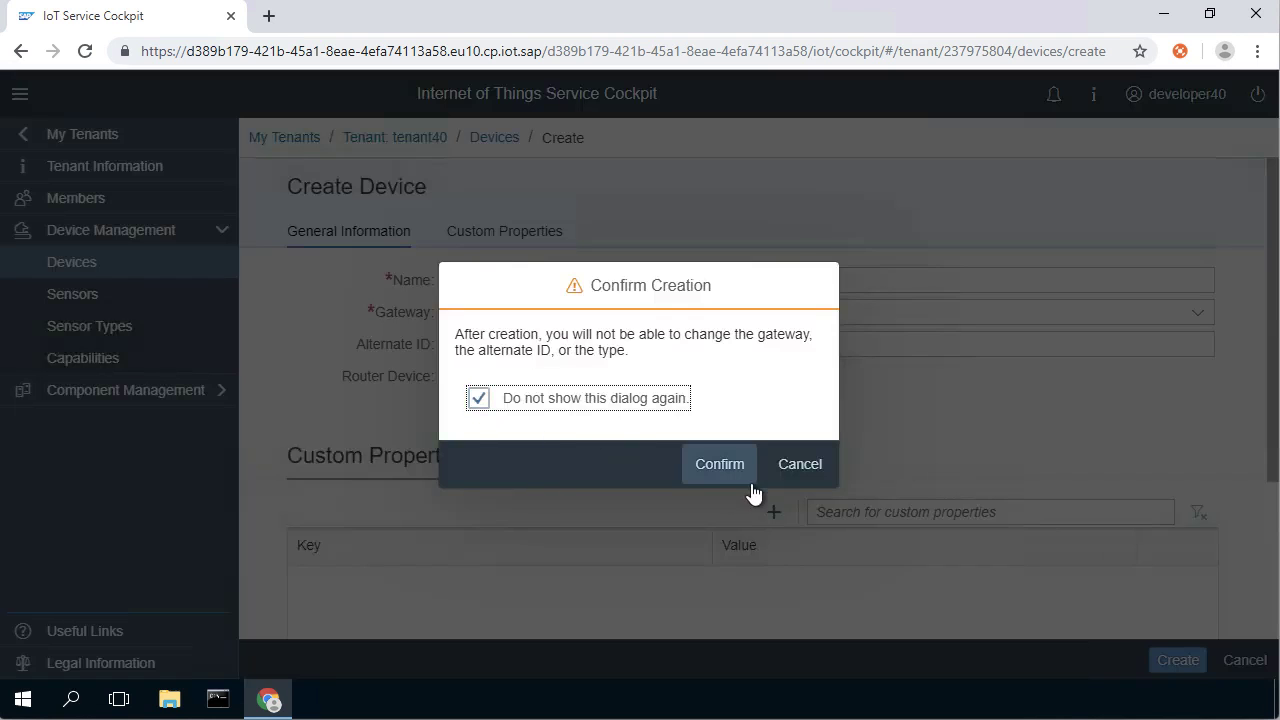
{"action": "left_click", "coordinate": [719, 464]}
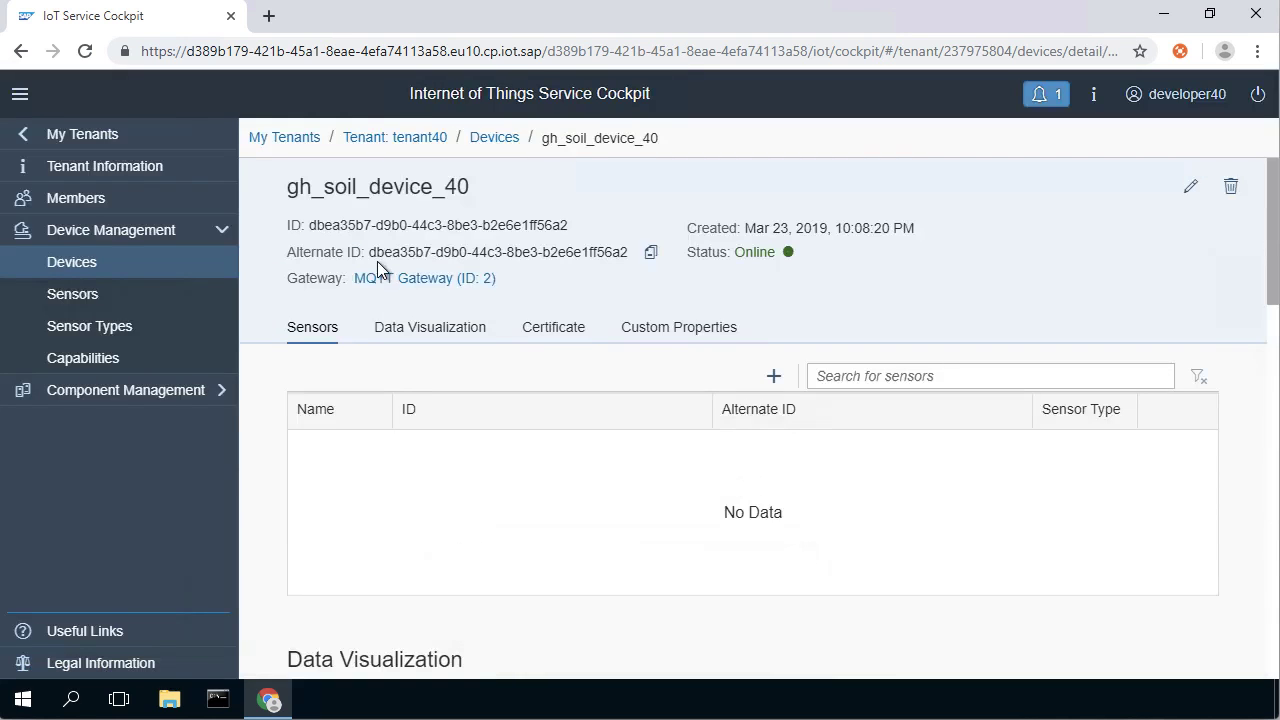
Step: Add a sensor named gh_soil_sensor_40 of type gh_soil_sensor_typ_40 to the device, confirming creation and suppressing further confirmations
{"action": "left_click_drag", "start_coordinate": [289, 187], "coordinate": [472, 190]}
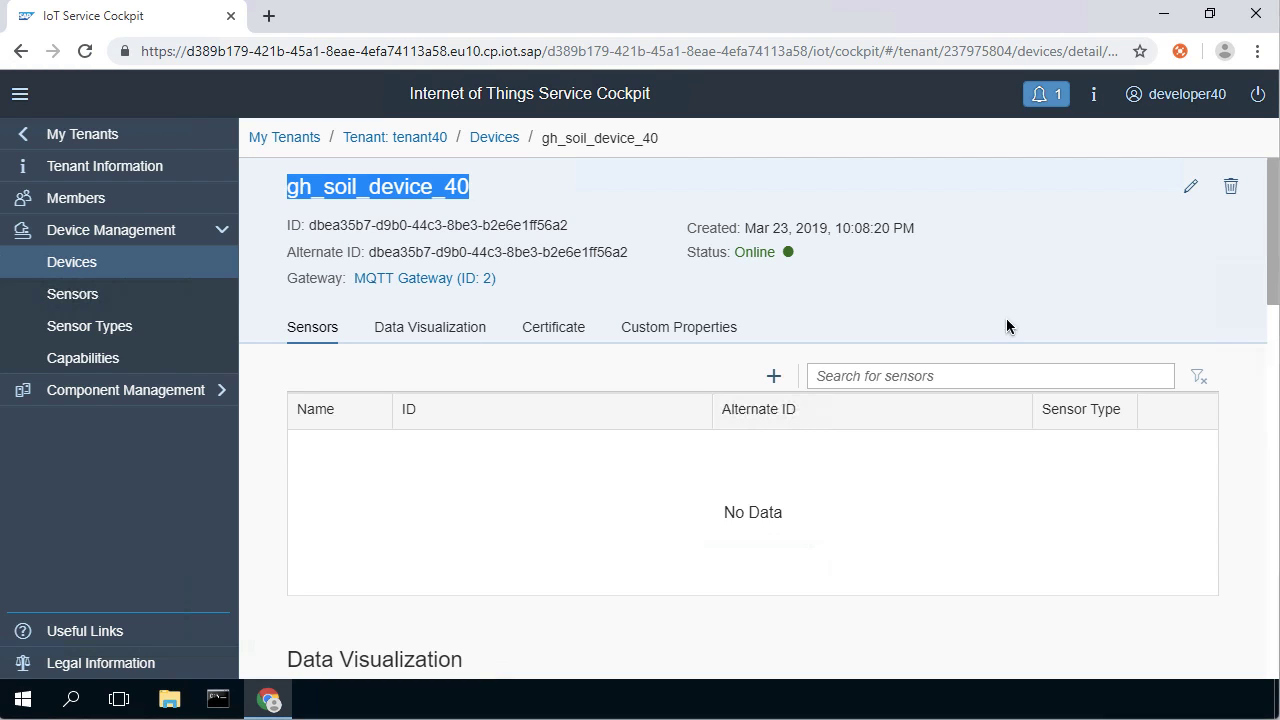
{"action": "left_click", "coordinate": [775, 380]}
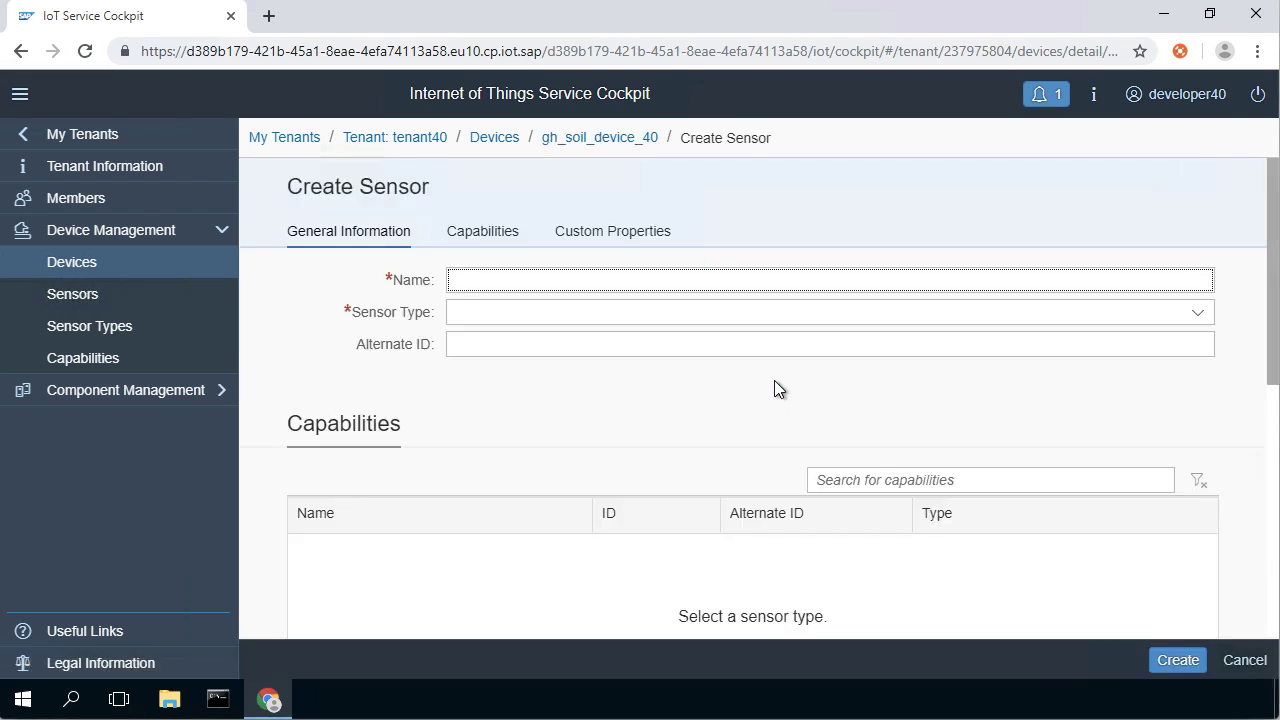
{"action": "type", "text": "gh_soil_sensor_40"}
{"action": "left_click", "coordinate": [1196, 316]}
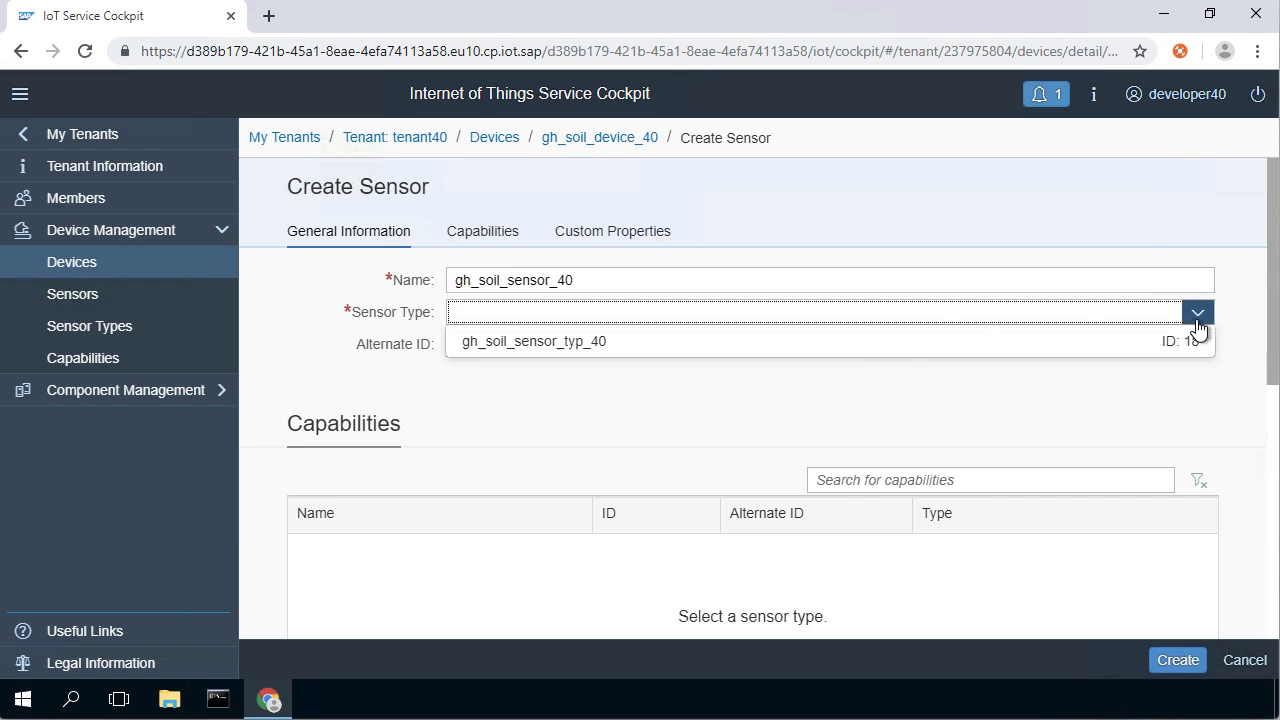
{"action": "left_click", "coordinate": [855, 345]}
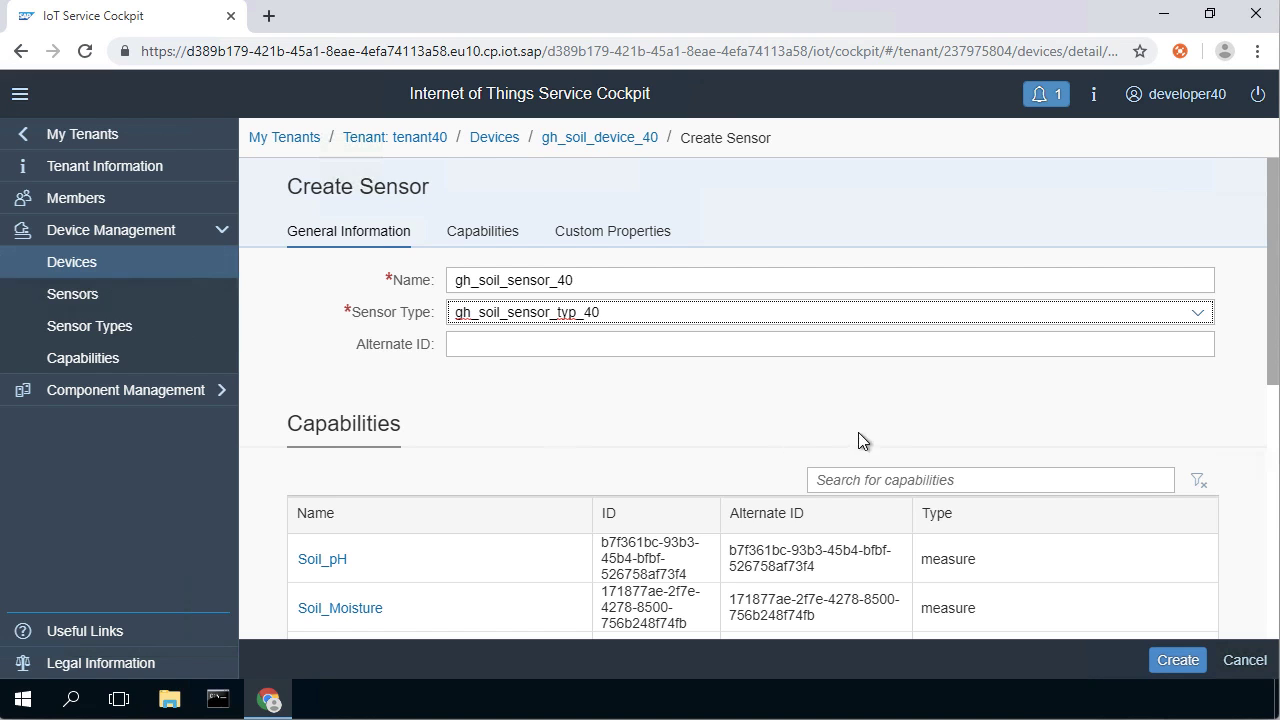
{"action": "left_click", "coordinate": [1177, 660]}
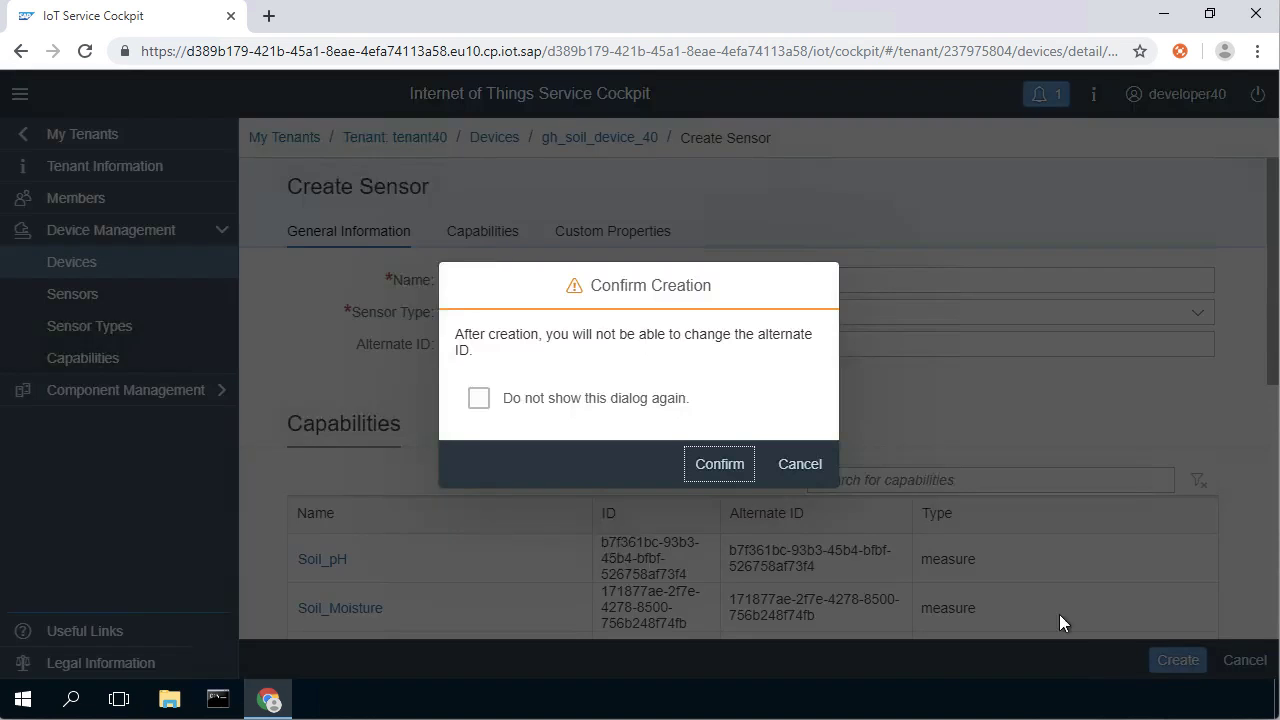
{"action": "left_click", "coordinate": [479, 398]}
{"action": "left_click", "coordinate": [722, 466]}
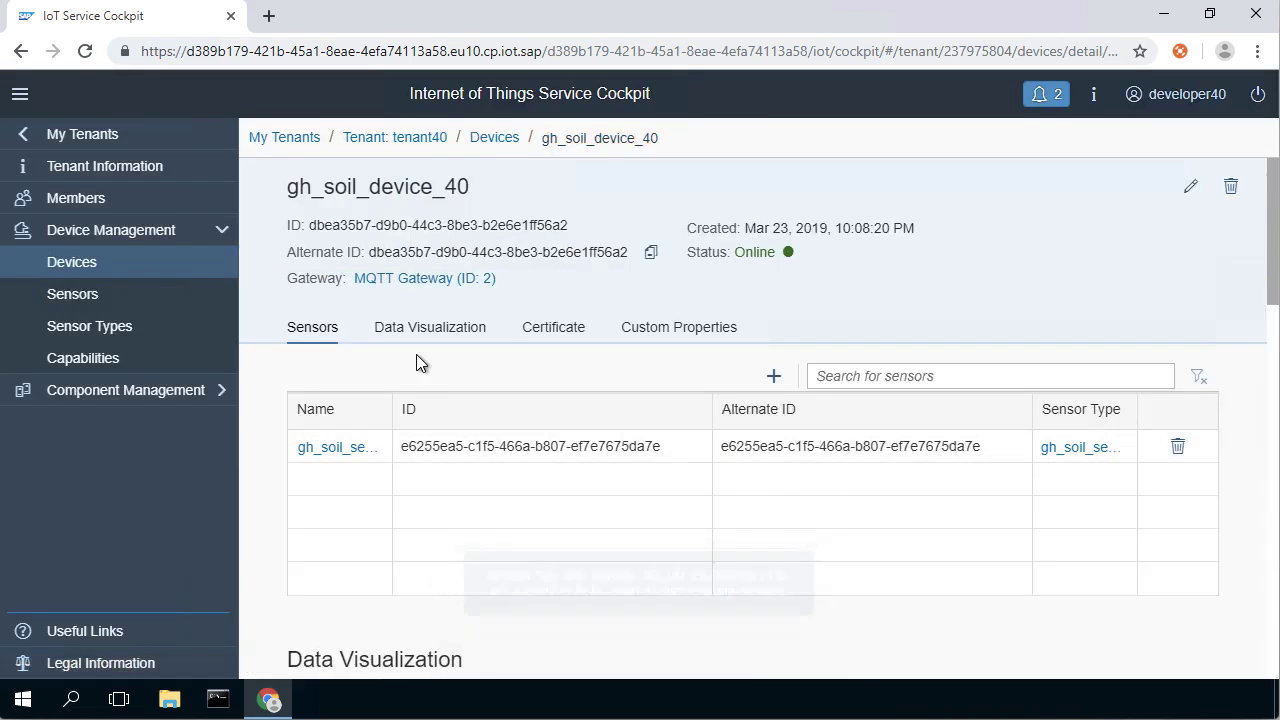
Step: Examine the capabilities of the new sensor's type, and bring up the device list with the navigation collapsed
{"action": "left_click", "coordinate": [20, 94]}
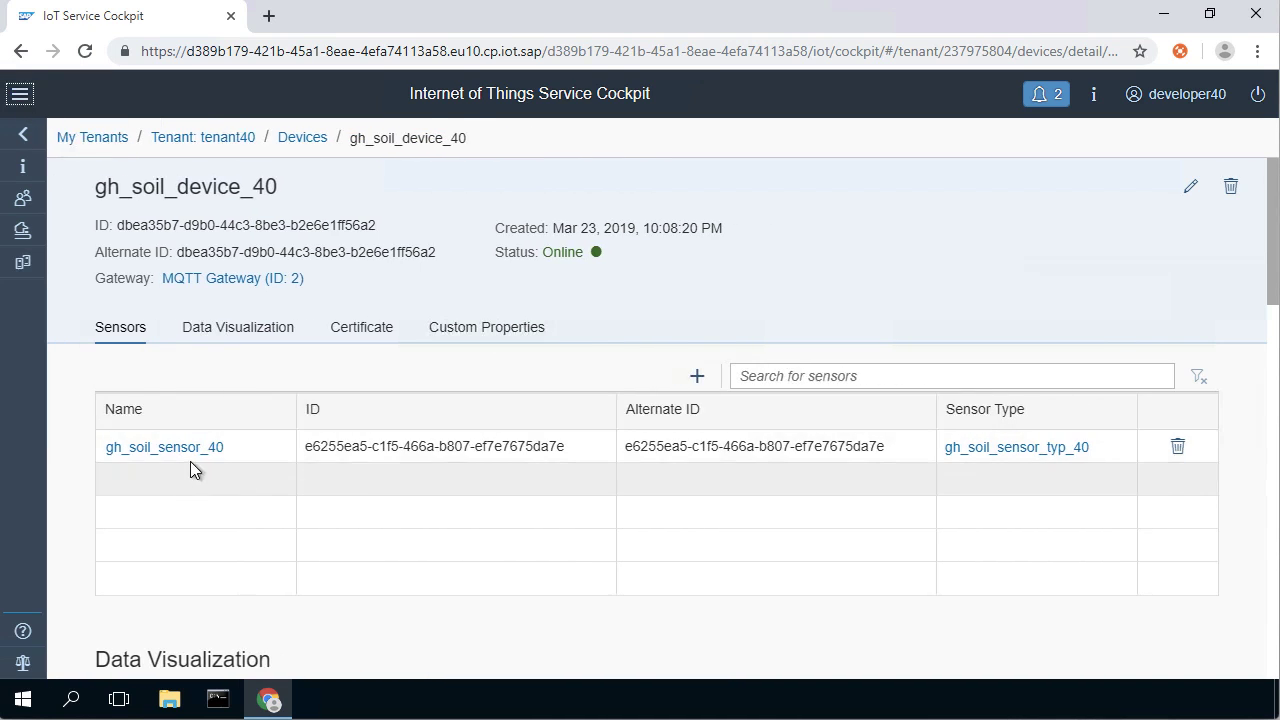
{"action": "left_click", "coordinate": [998, 447]}
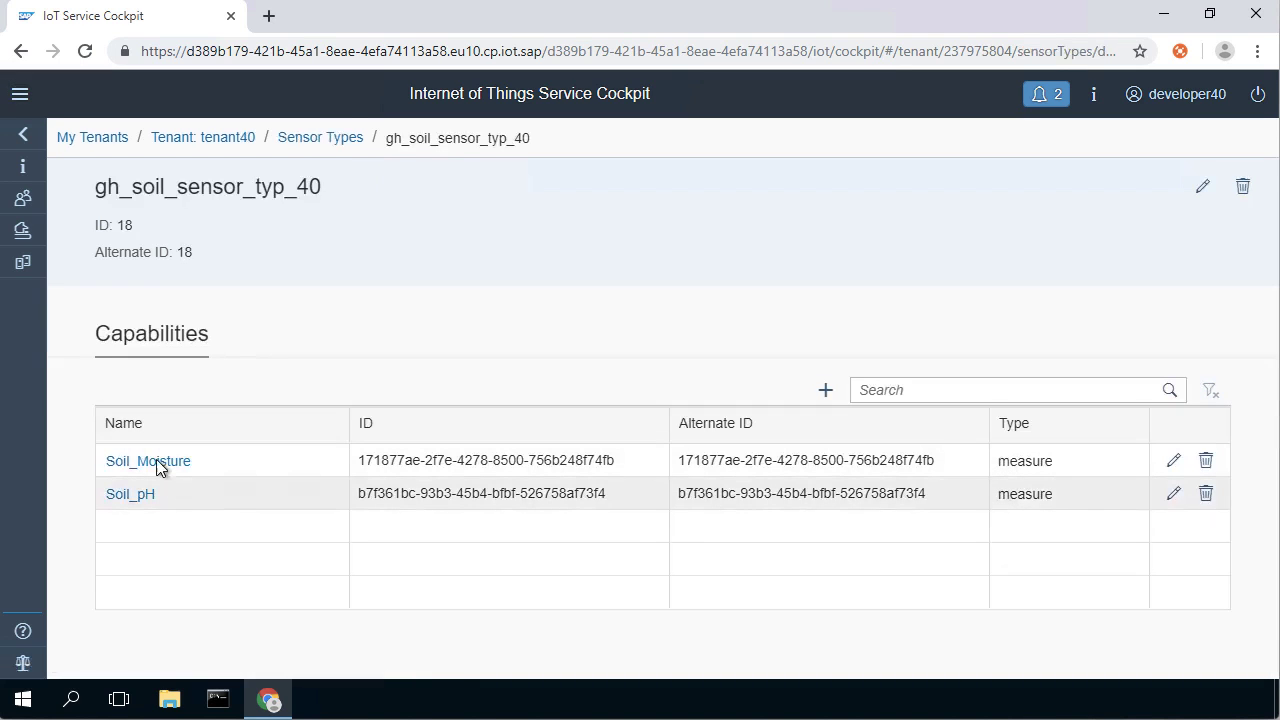
{"action": "left_click", "coordinate": [20, 100]}
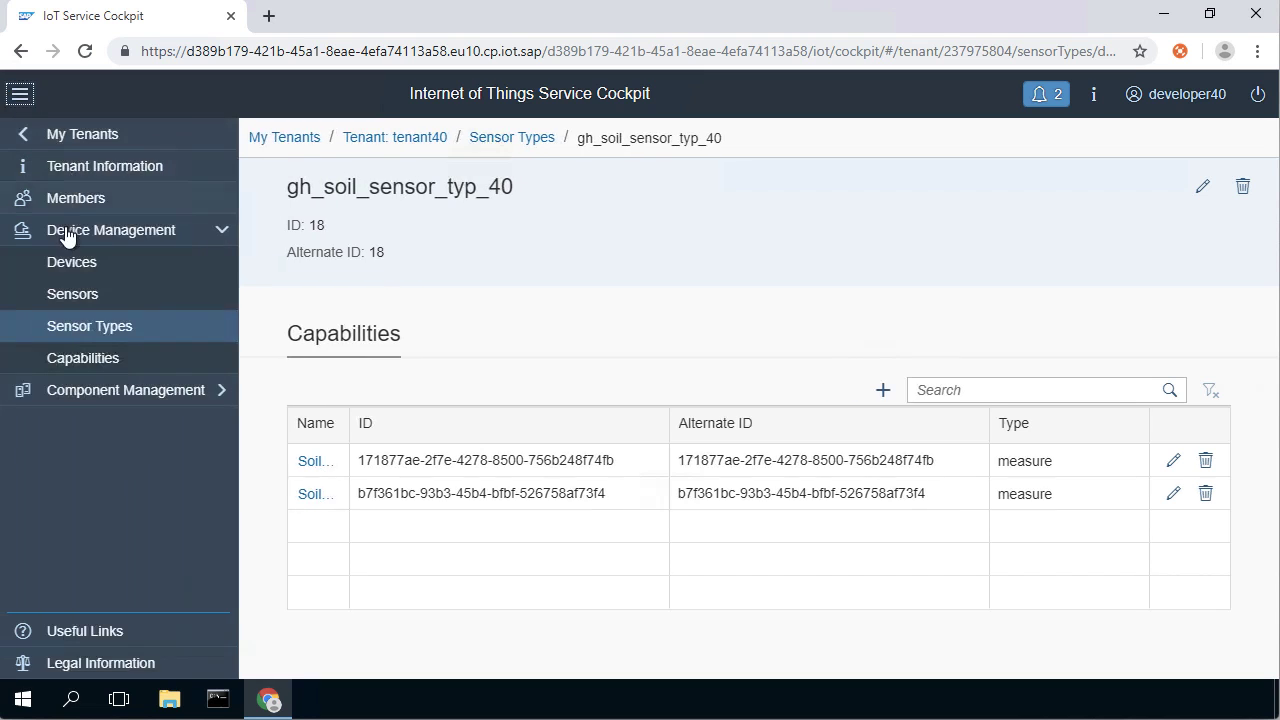
{"action": "left_click", "coordinate": [77, 263]}
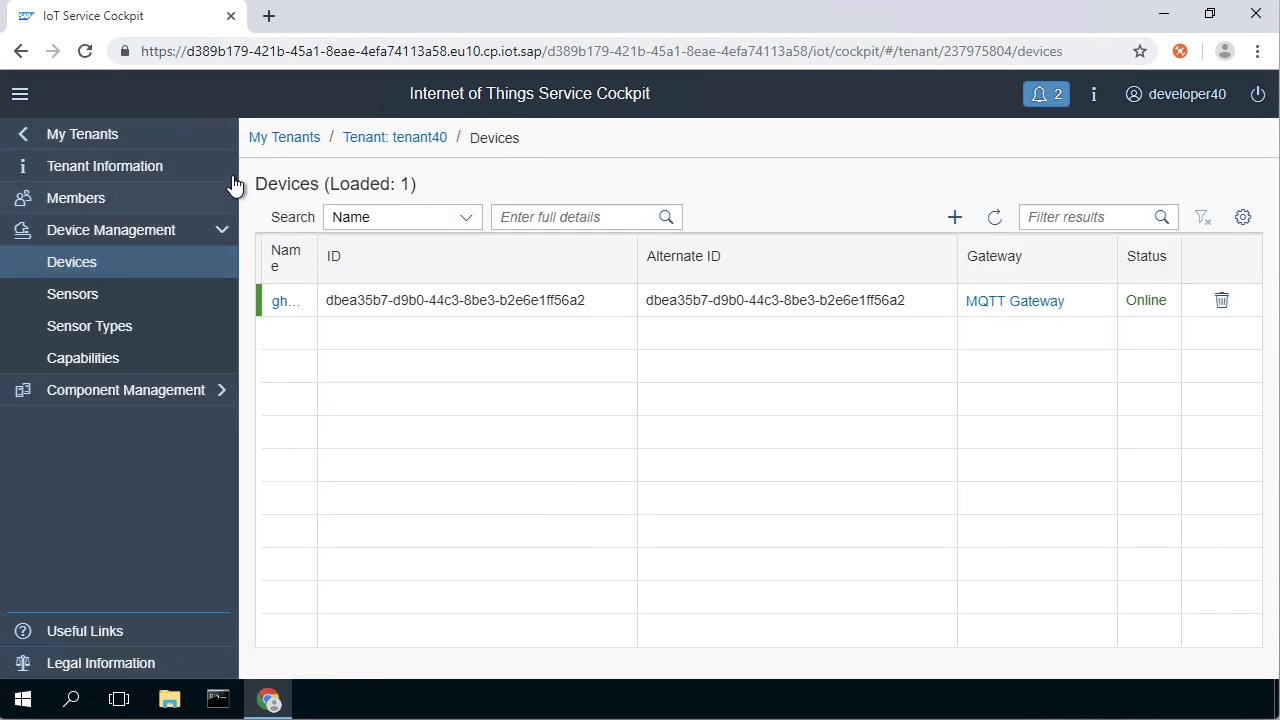
{"action": "left_click", "coordinate": [17, 97]}
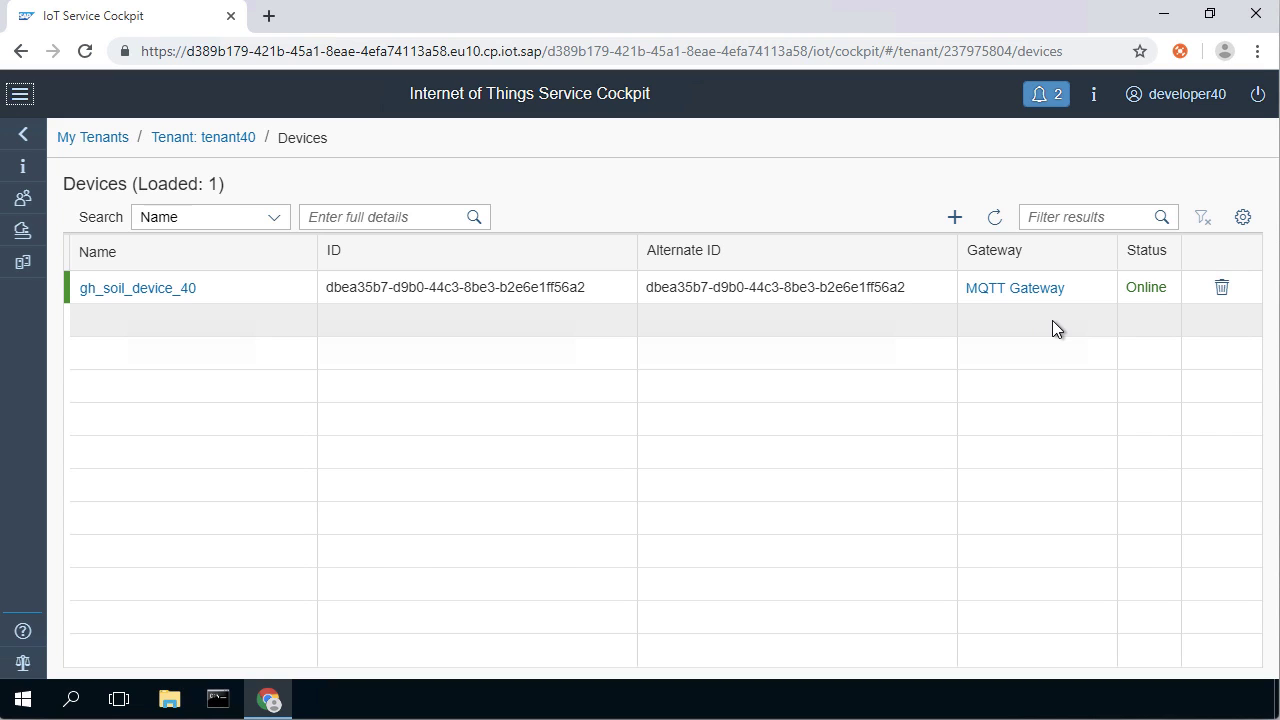
Step: View the details of gh_soil_device_40, go back to the device list and reopen the device
{"action": "mouse_move", "coordinate": [918, 290]}
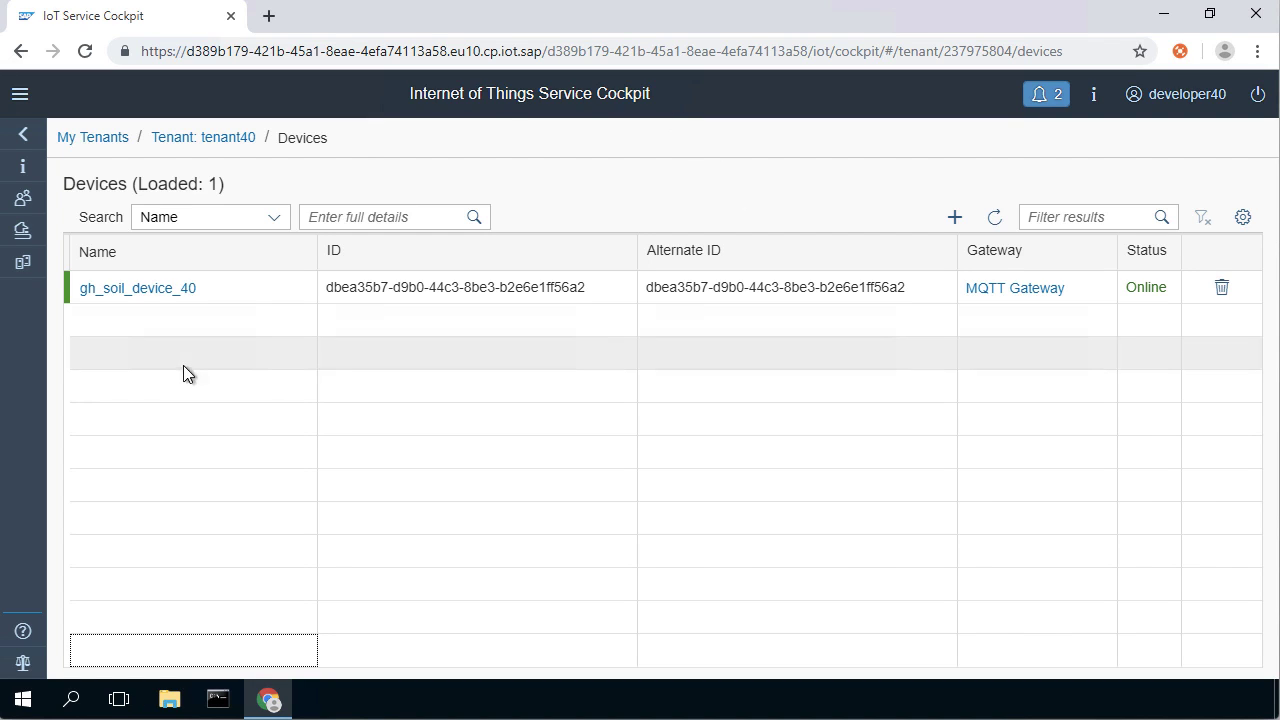
{"action": "left_click", "coordinate": [153, 289]}
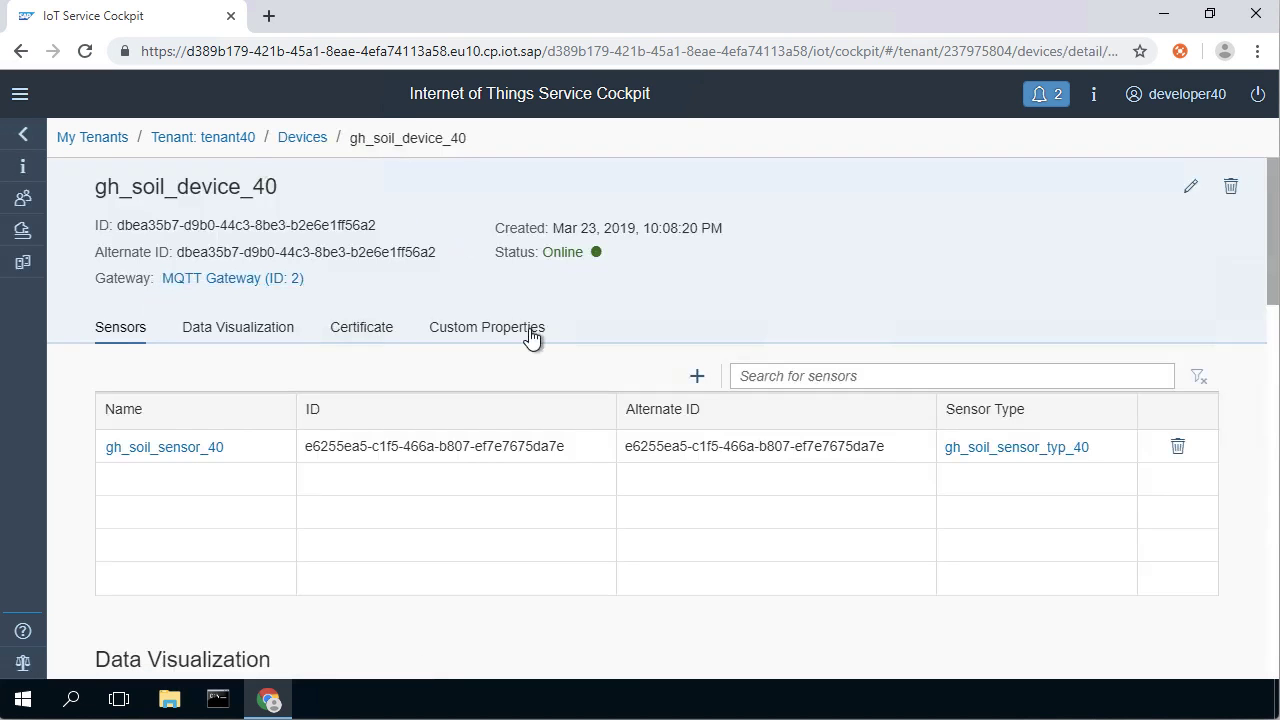
{"action": "left_click", "coordinate": [20, 94]}
{"action": "left_click", "coordinate": [78, 263]}
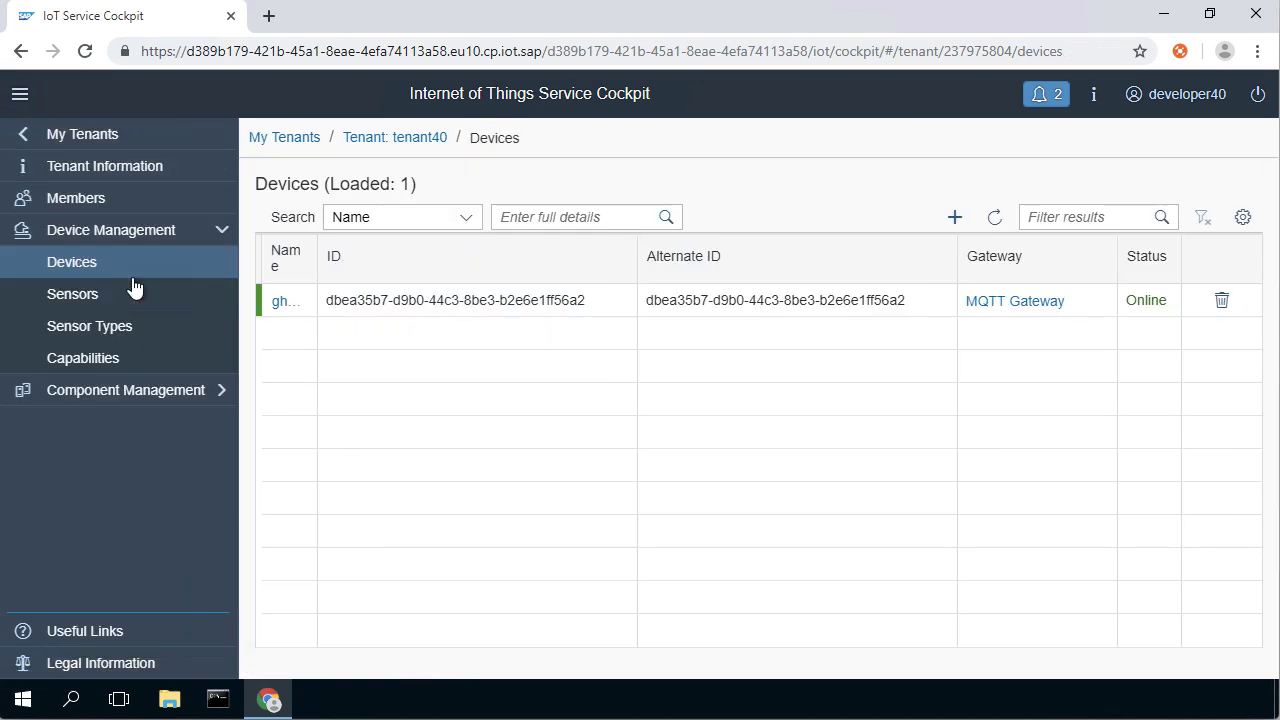
{"action": "left_click", "coordinate": [21, 100]}
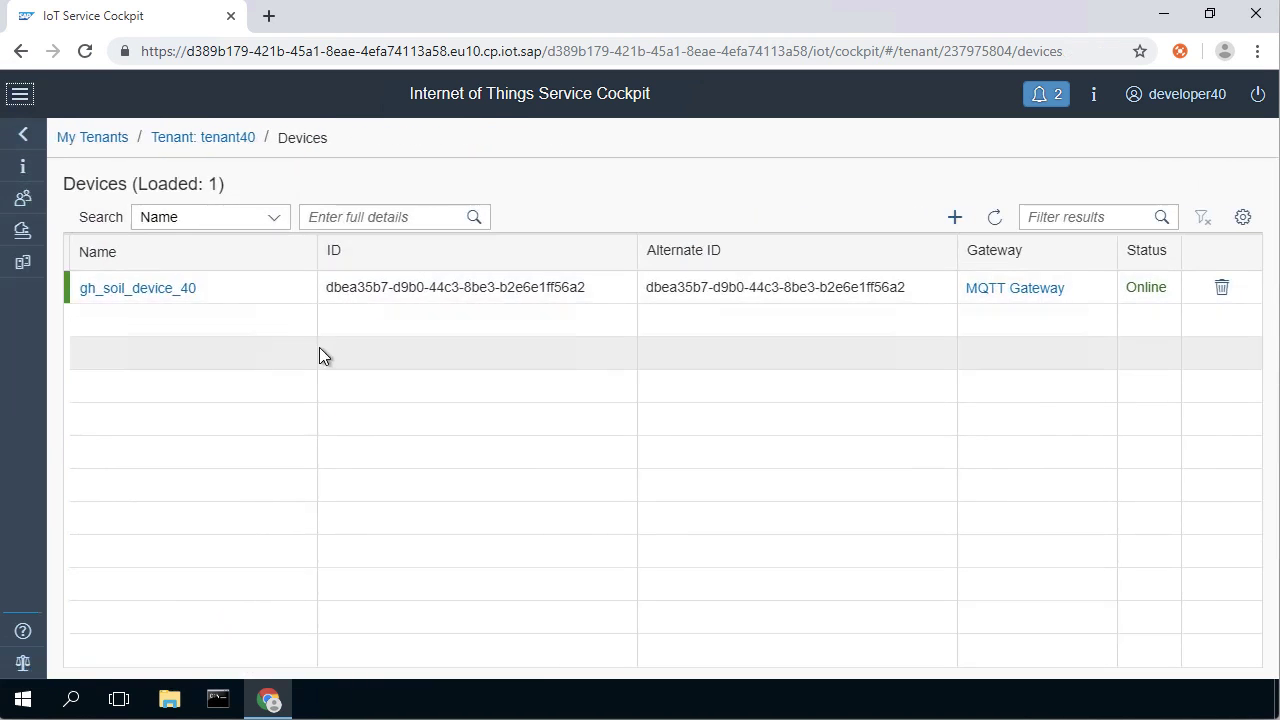
{"action": "left_click", "coordinate": [165, 290]}
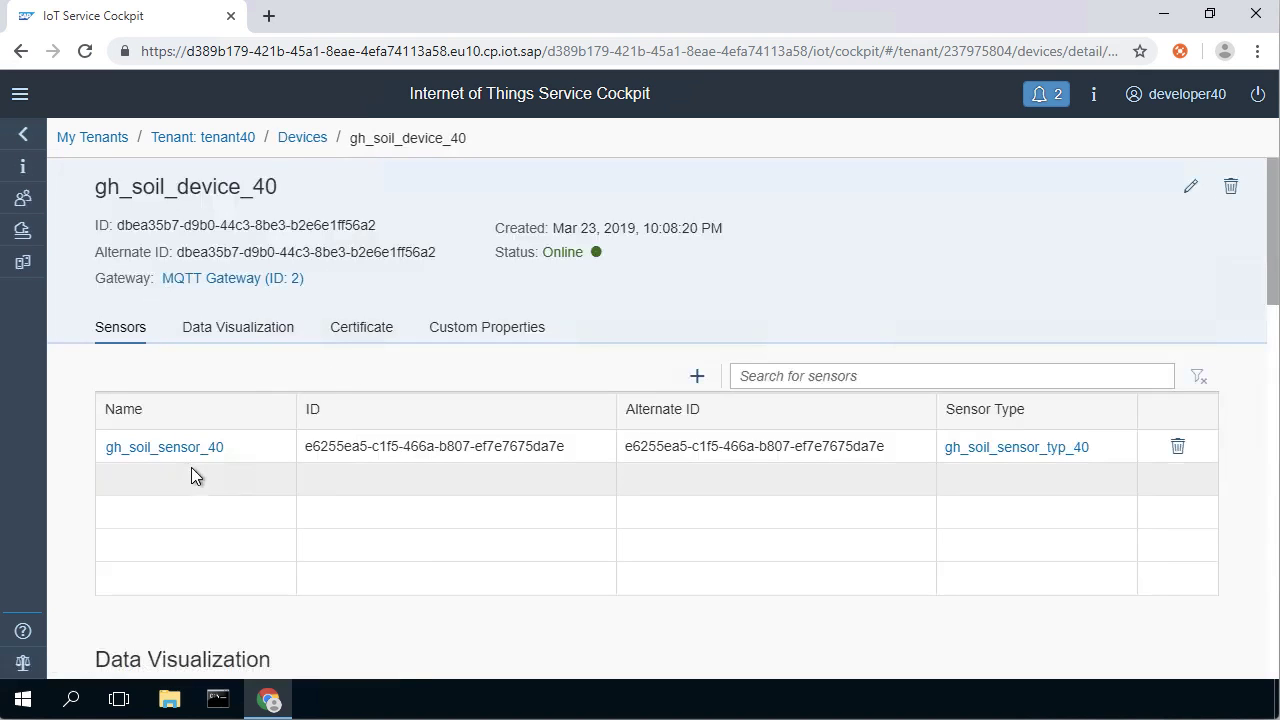
Step: Visualize the device's data for gh_soil_sensor_40 with the Soil_Moisture and Soil_pH capabilities selected
{"action": "left_click", "coordinate": [251, 328]}
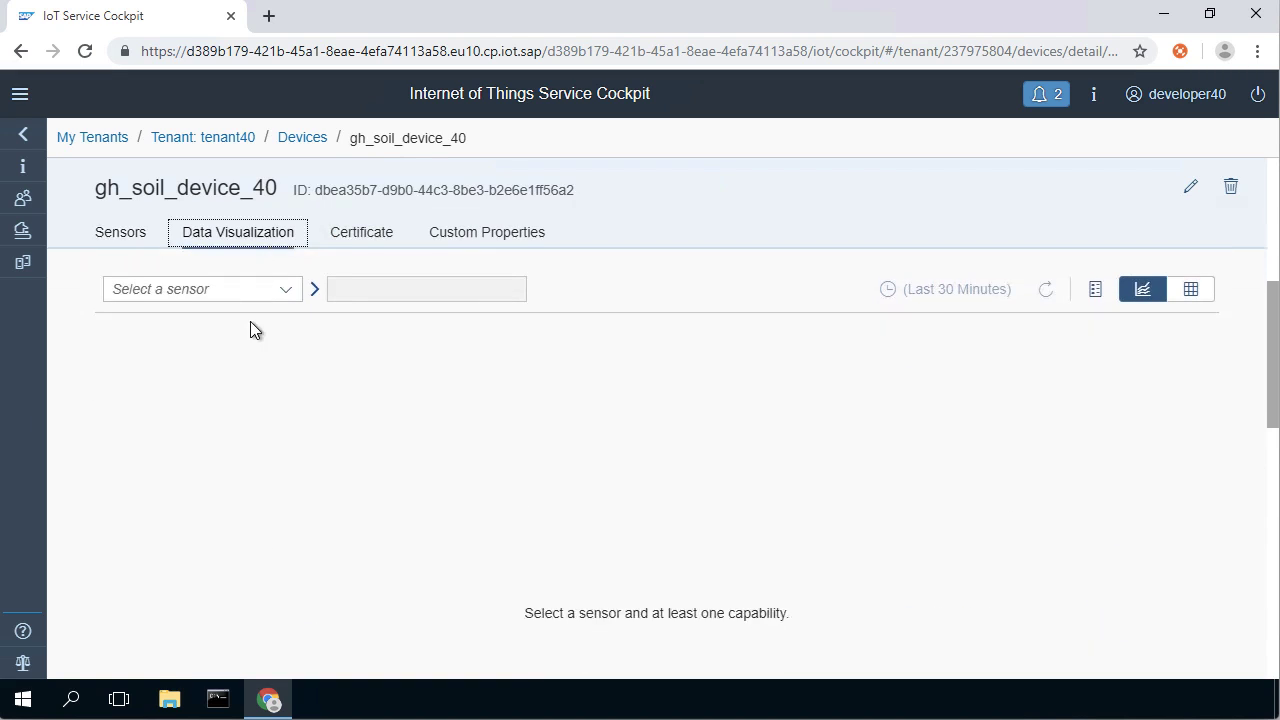
{"action": "left_click", "coordinate": [286, 289]}
{"action": "left_click", "coordinate": [240, 320]}
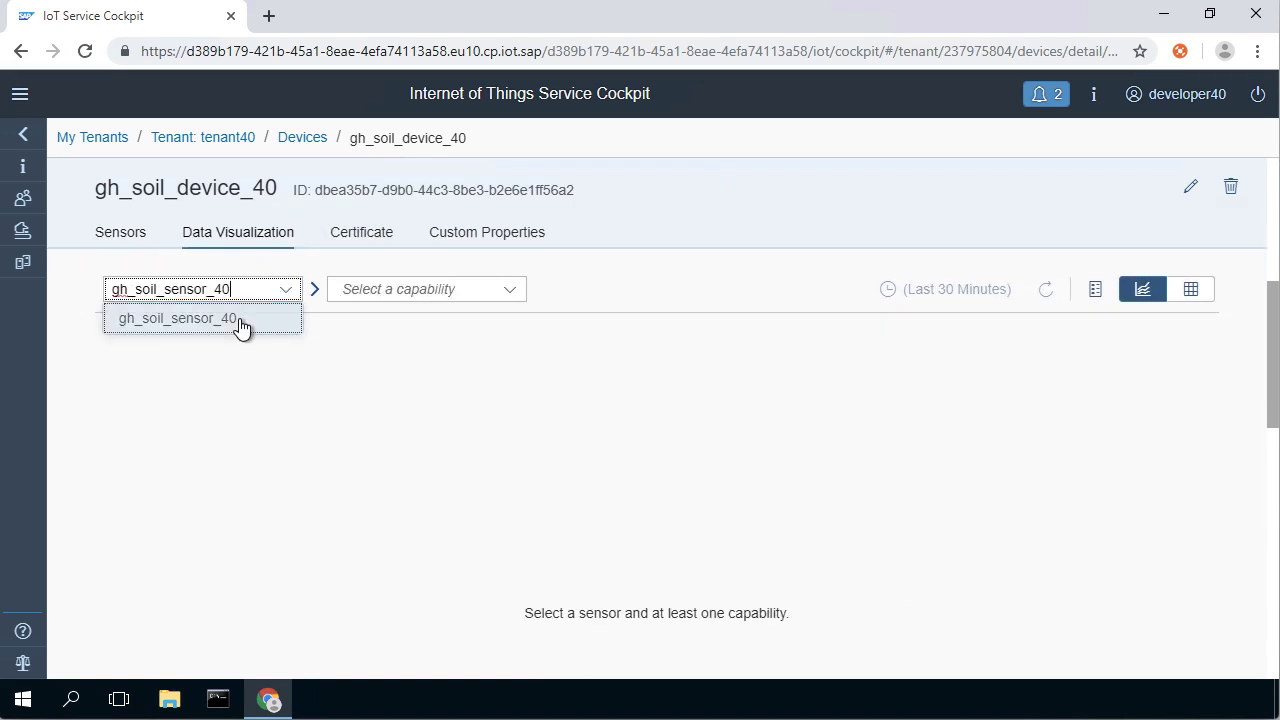
{"action": "left_click", "coordinate": [509, 294]}
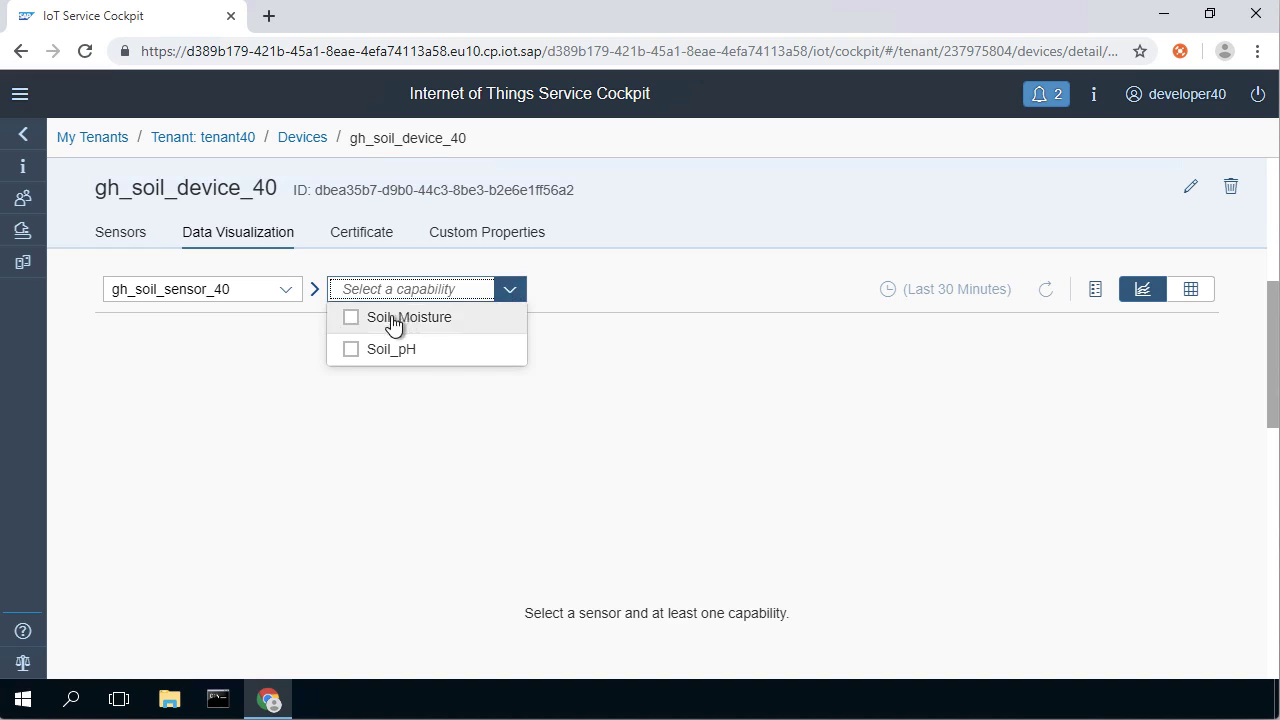
{"action": "left_click", "coordinate": [353, 318]}
{"action": "left_click", "coordinate": [350, 348]}
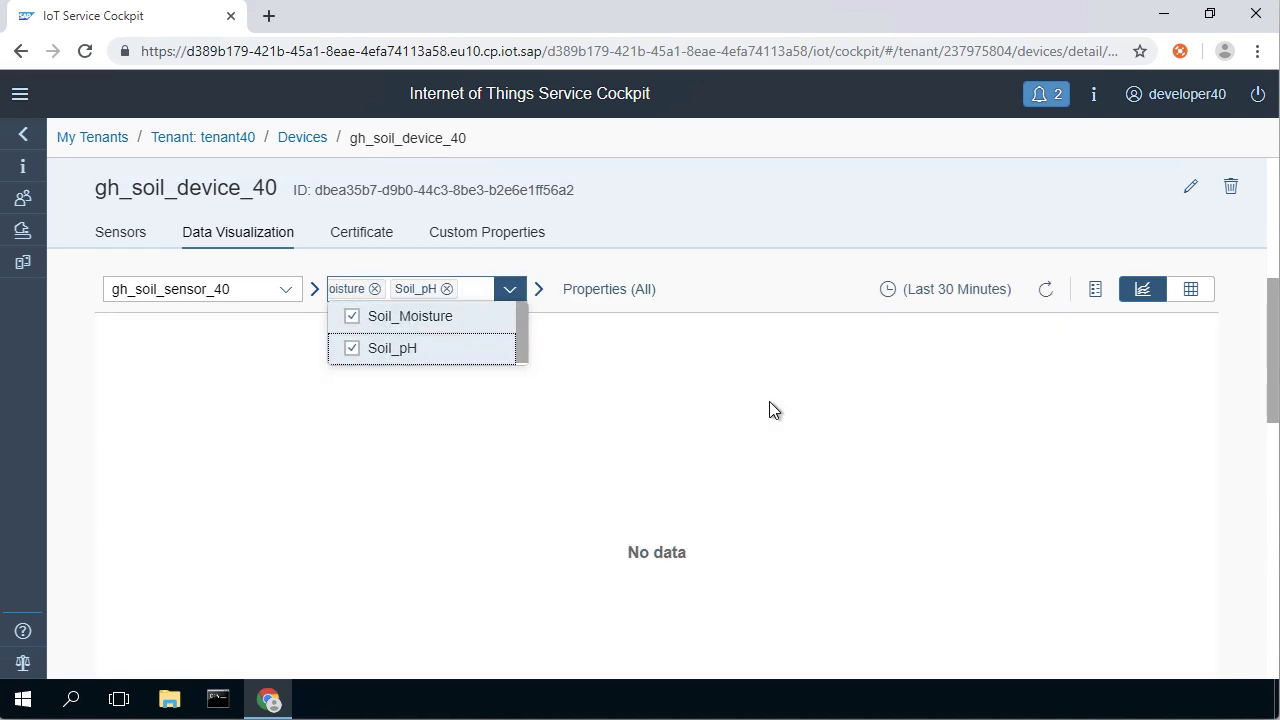
{"action": "left_click", "coordinate": [812, 489]}
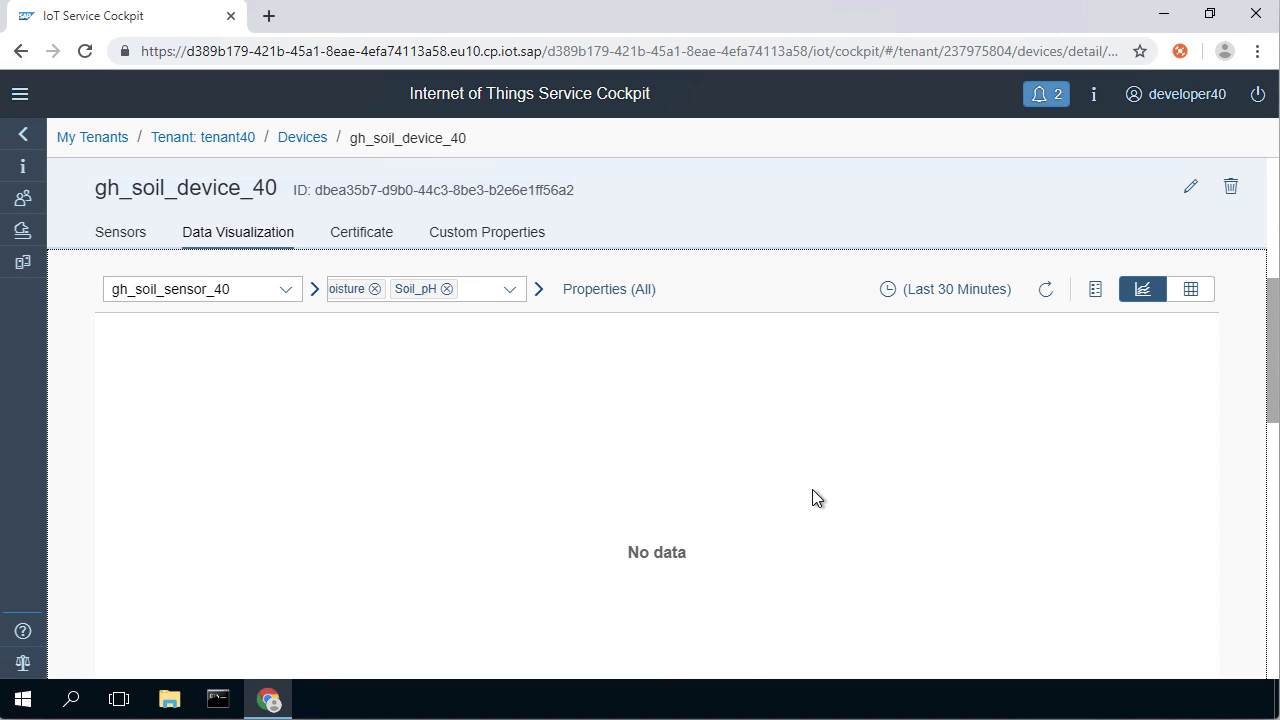
Step: Generate a new device certificate of type p12 for gh_soil_device_40
{"action": "scroll", "coordinate": [812, 489], "scroll_direction": "up", "scroll_amount": 1}
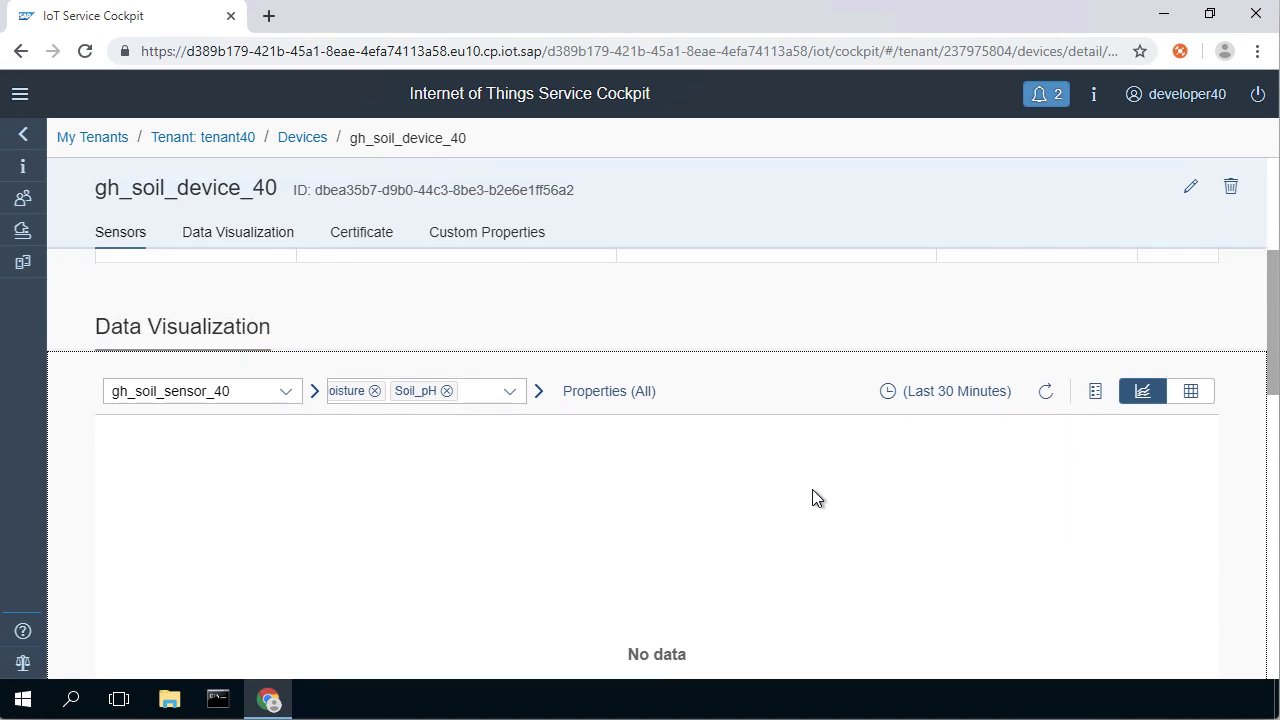
{"action": "left_click", "coordinate": [380, 240]}
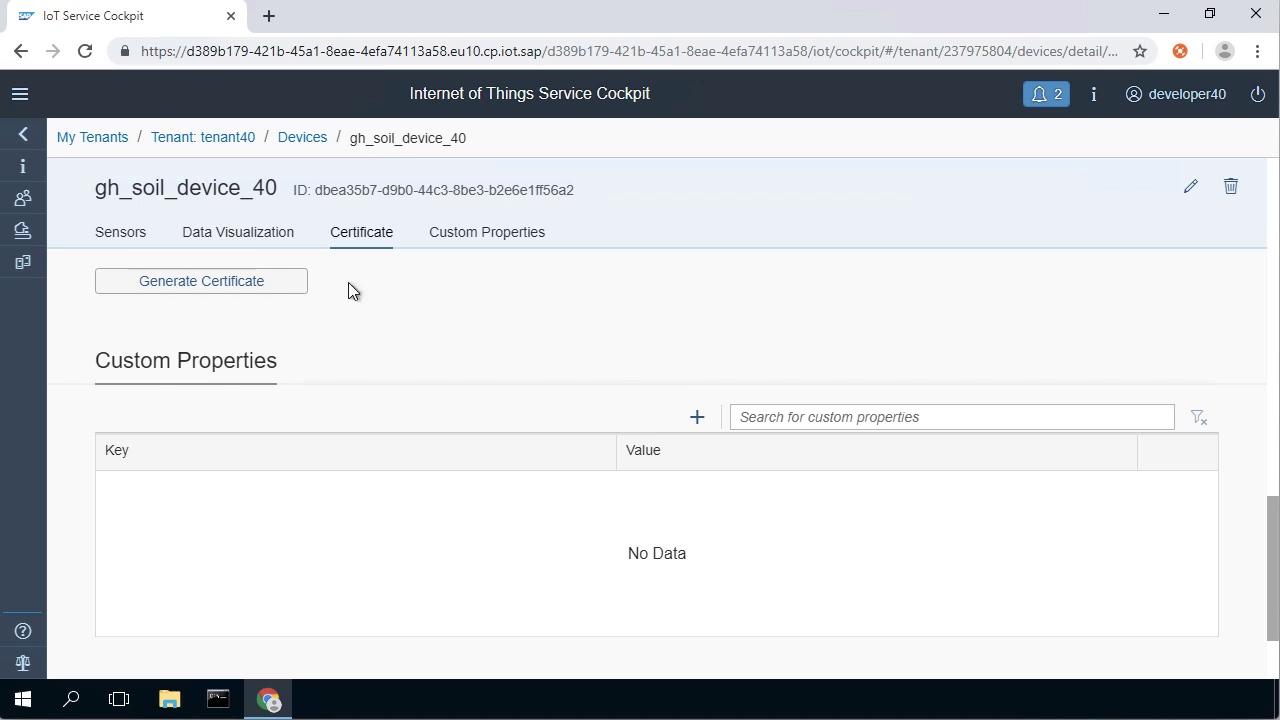
{"action": "left_click", "coordinate": [248, 285]}
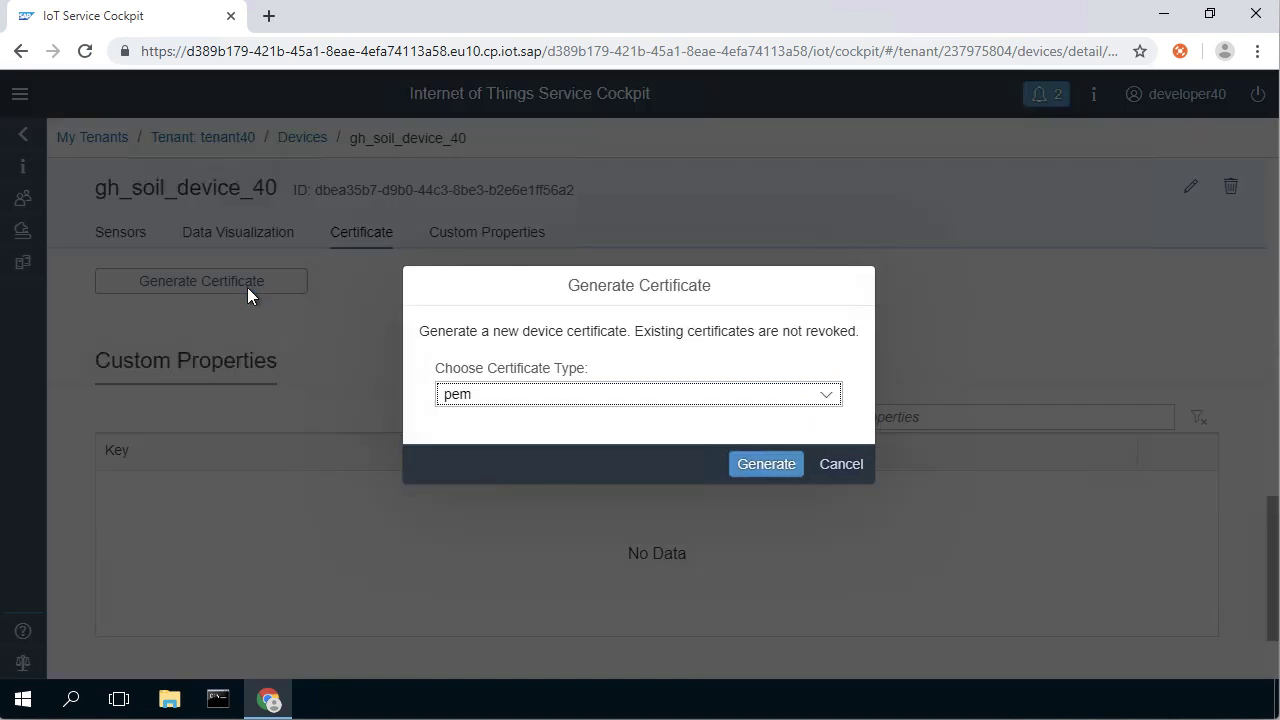
{"action": "left_click", "coordinate": [815, 399]}
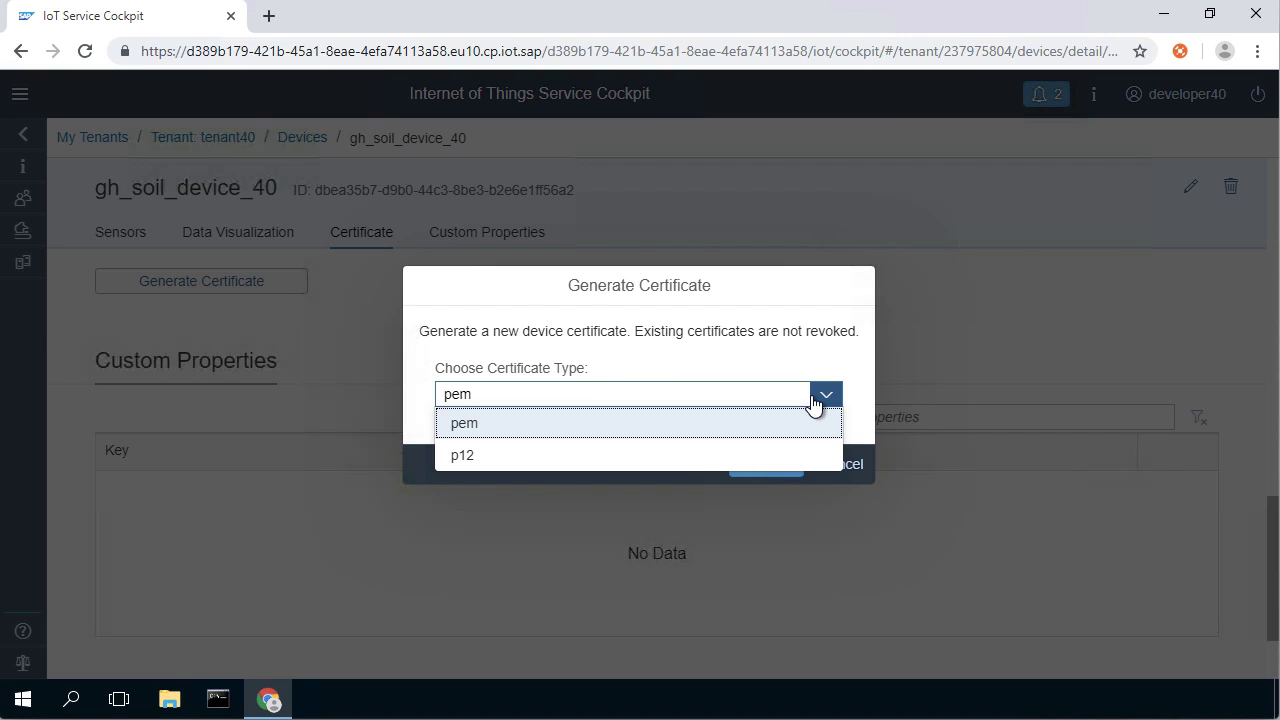
{"action": "left_click", "coordinate": [686, 458]}
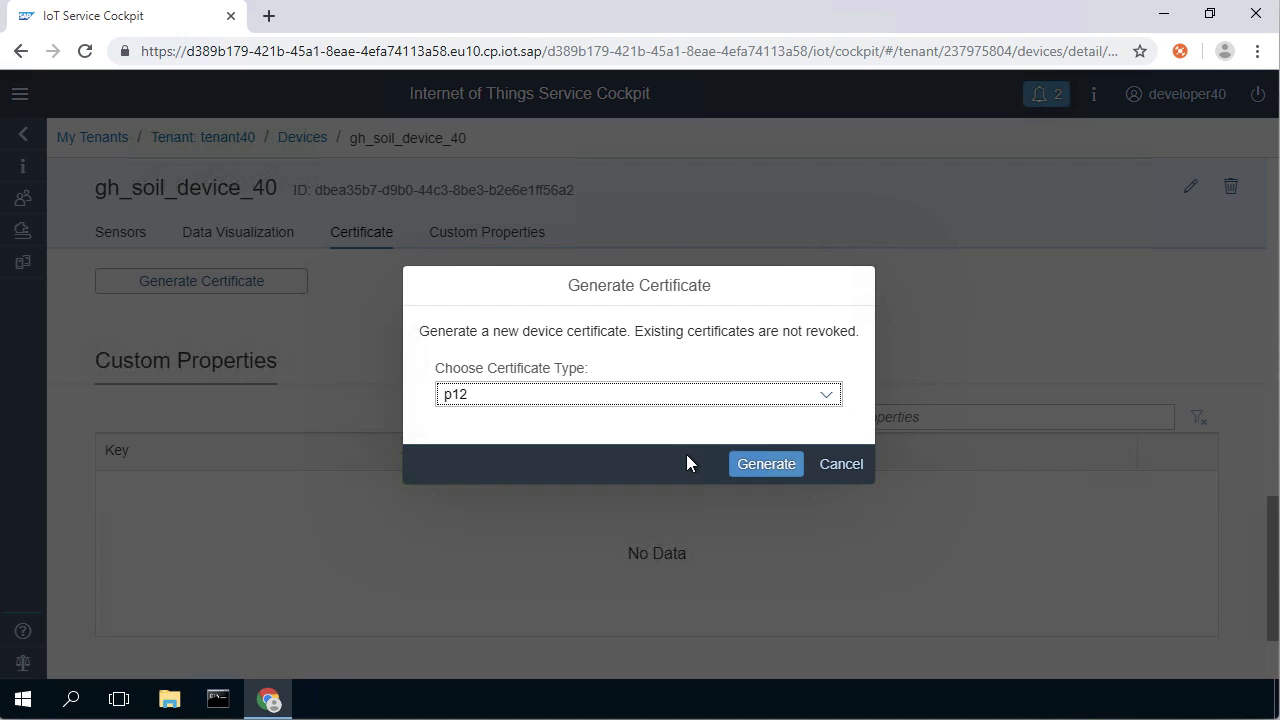
{"action": "left_click", "coordinate": [761, 463]}
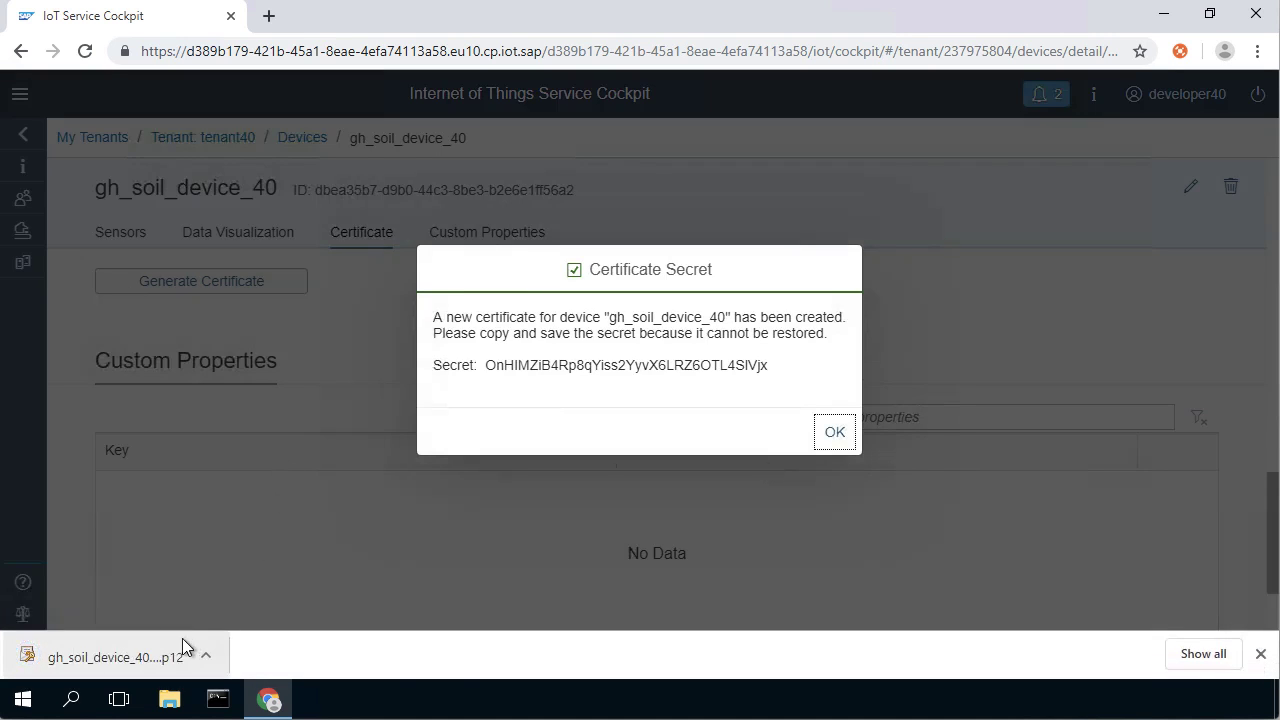
Step: Switch to File Explorer and view the downloaded device certificate in the Downloads folder with the window maximized
{"action": "left_click", "coordinate": [169, 699]}
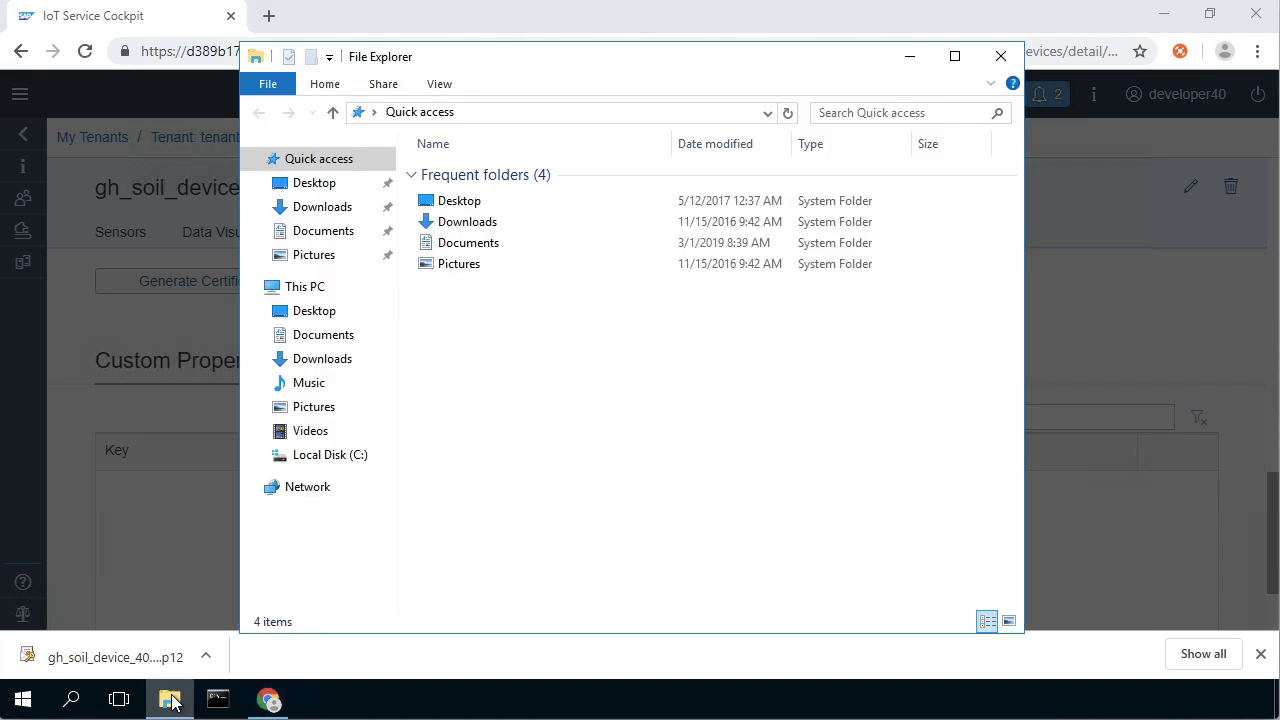
{"action": "left_click", "coordinate": [320, 207]}
{"action": "left_click", "coordinate": [957, 57]}
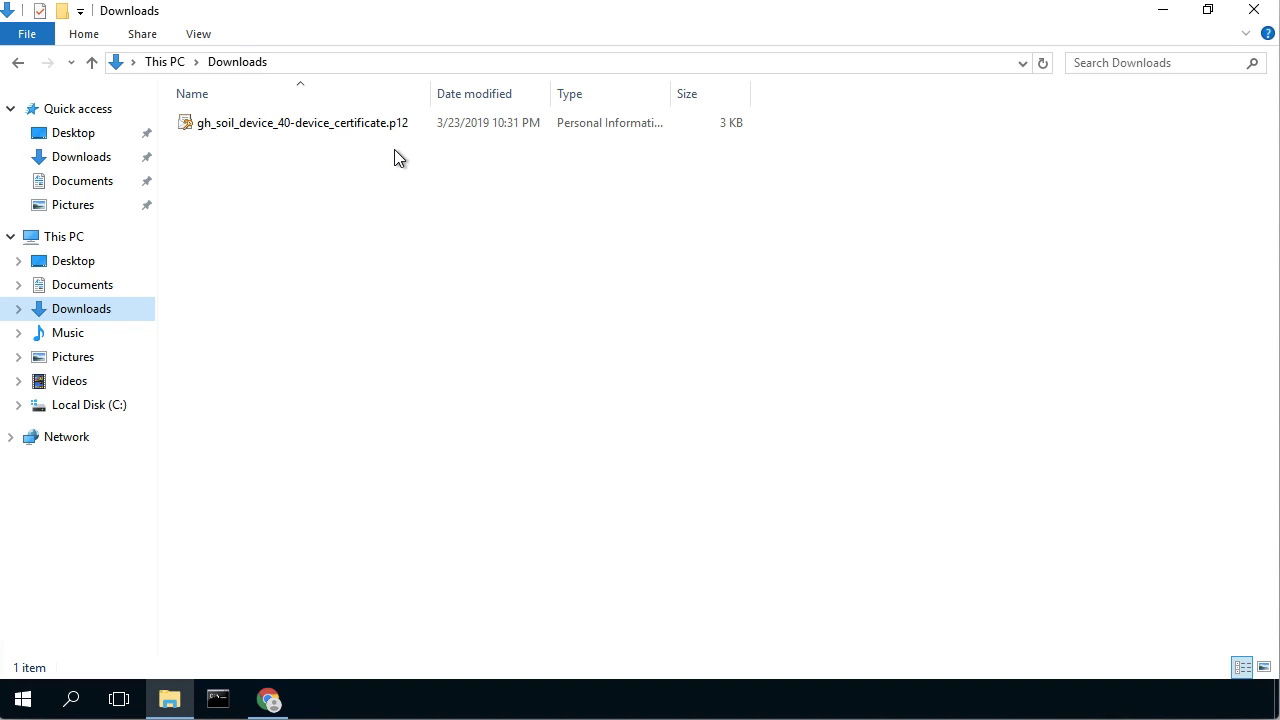
Step: Return to the IoT Service Cockpit in Chrome and copy the certificate secret to the clipboard
{"action": "left_click", "coordinate": [268, 699]}
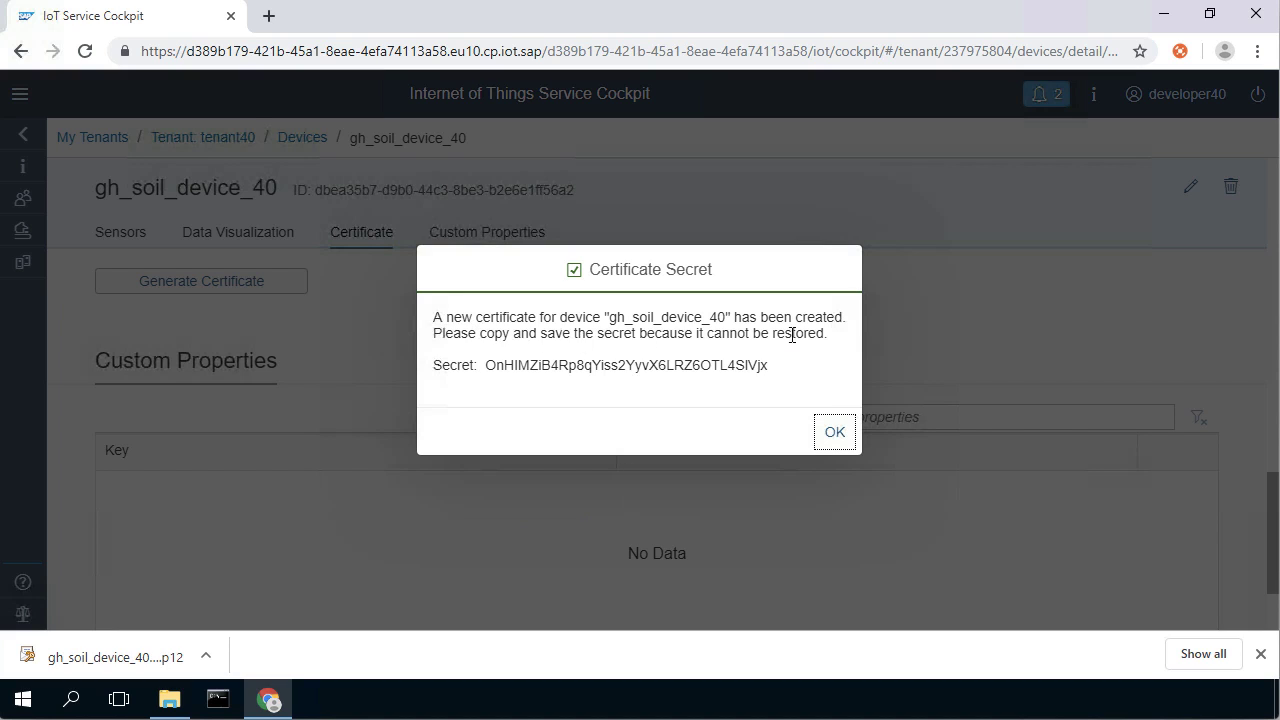
{"action": "mouse_move", "coordinate": [793, 360]}
{"action": "left_click", "coordinate": [796, 371]}
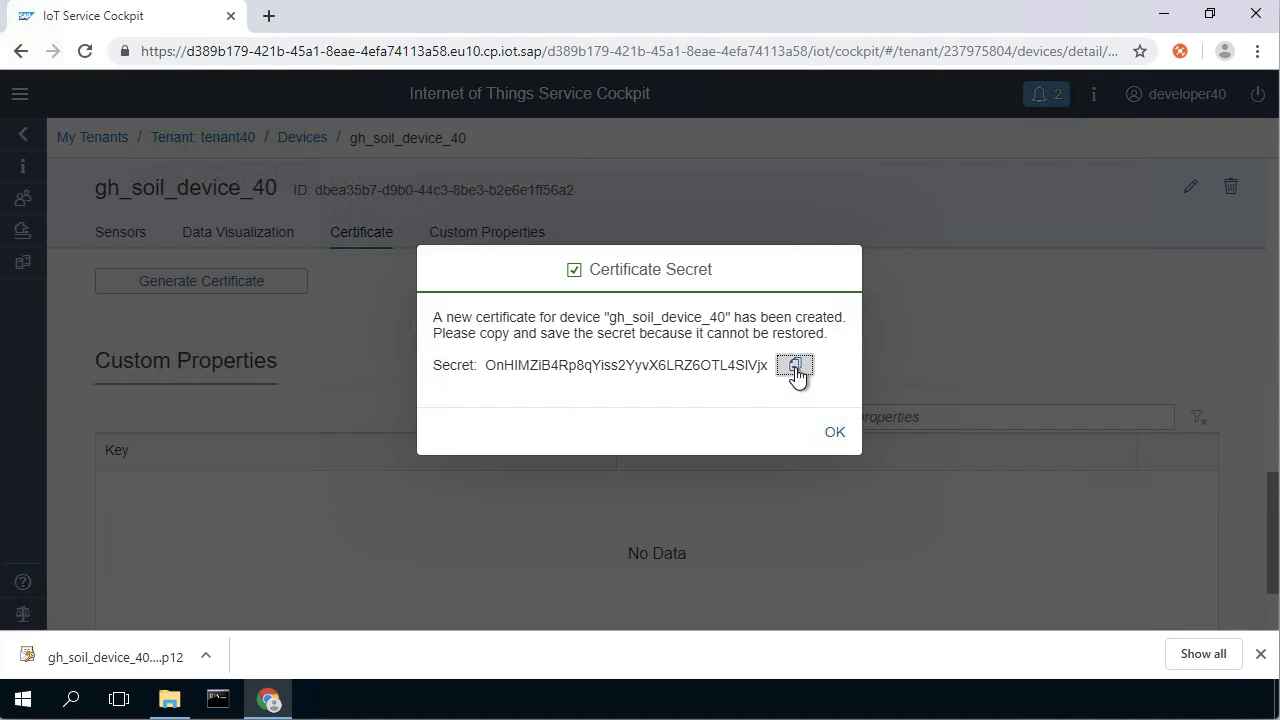
Step: Launch Notepad++ in a maximized window, paste the copied certificate secret into the blank document and enlarge the text
{"action": "left_click", "coordinate": [22, 698]}
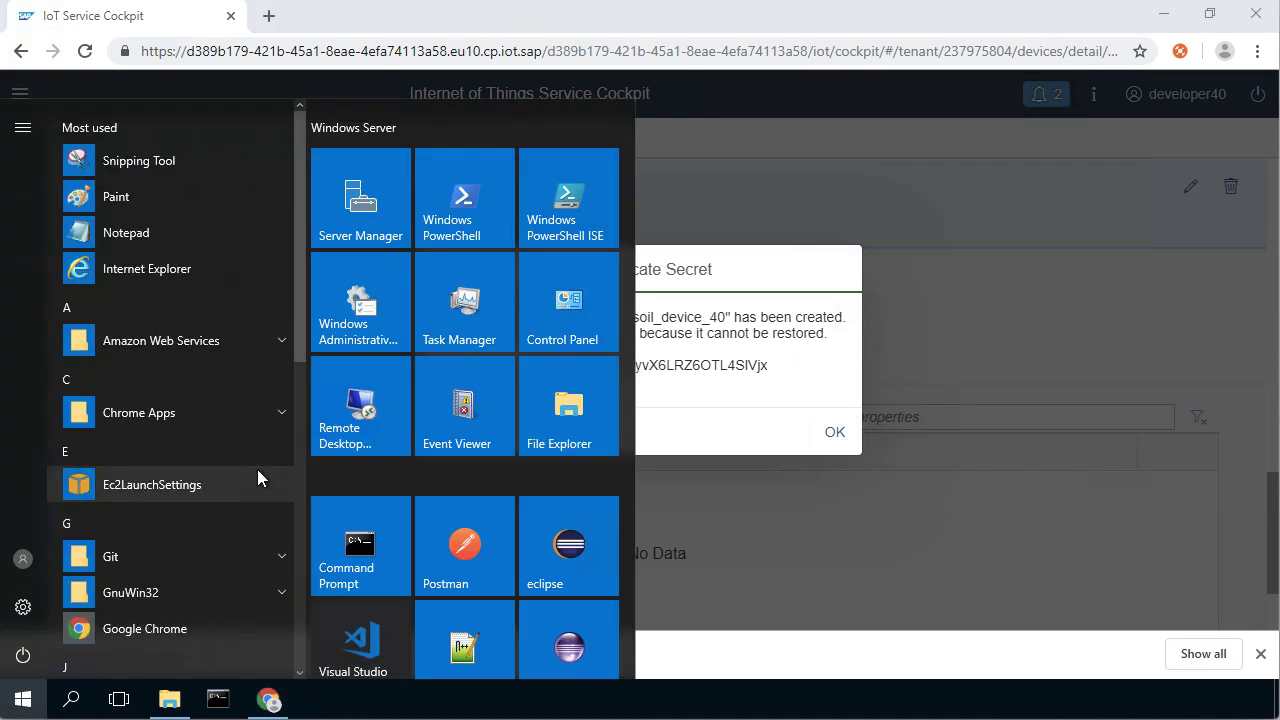
{"action": "scroll", "coordinate": [157, 533], "scroll_direction": "down", "scroll_amount": 1}
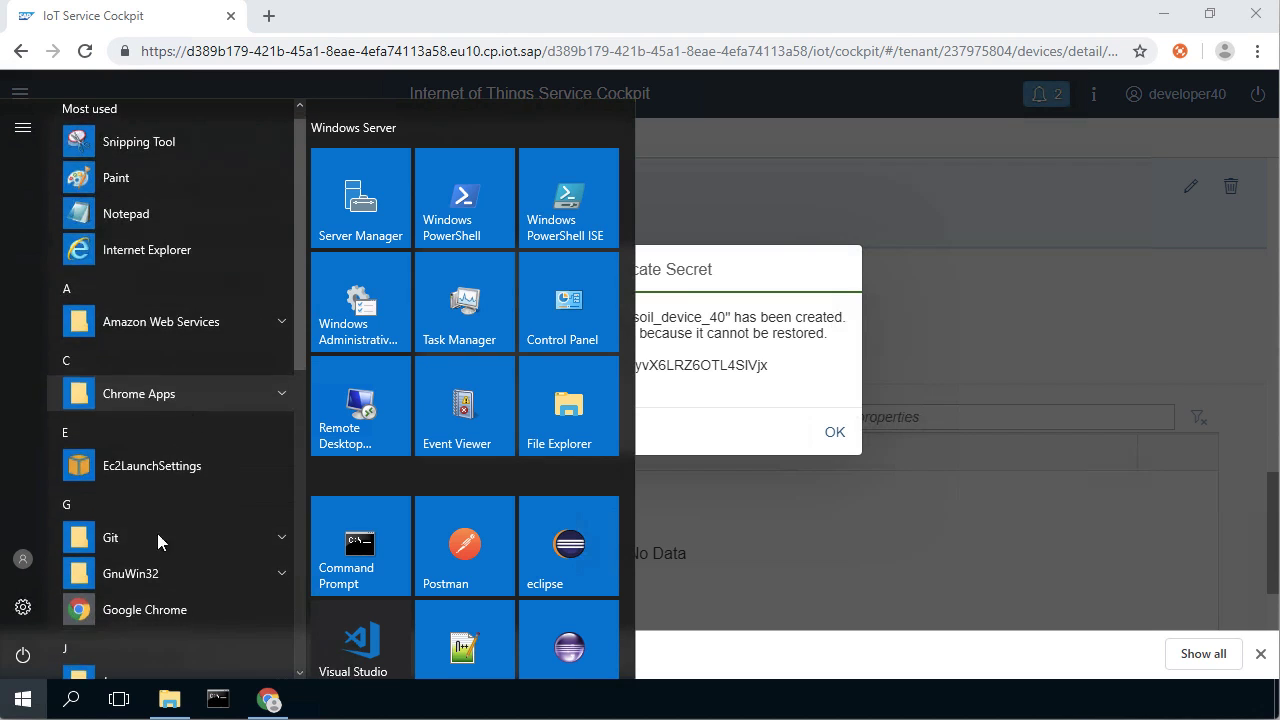
{"action": "scroll", "coordinate": [160, 528], "scroll_direction": "down", "scroll_amount": 6}
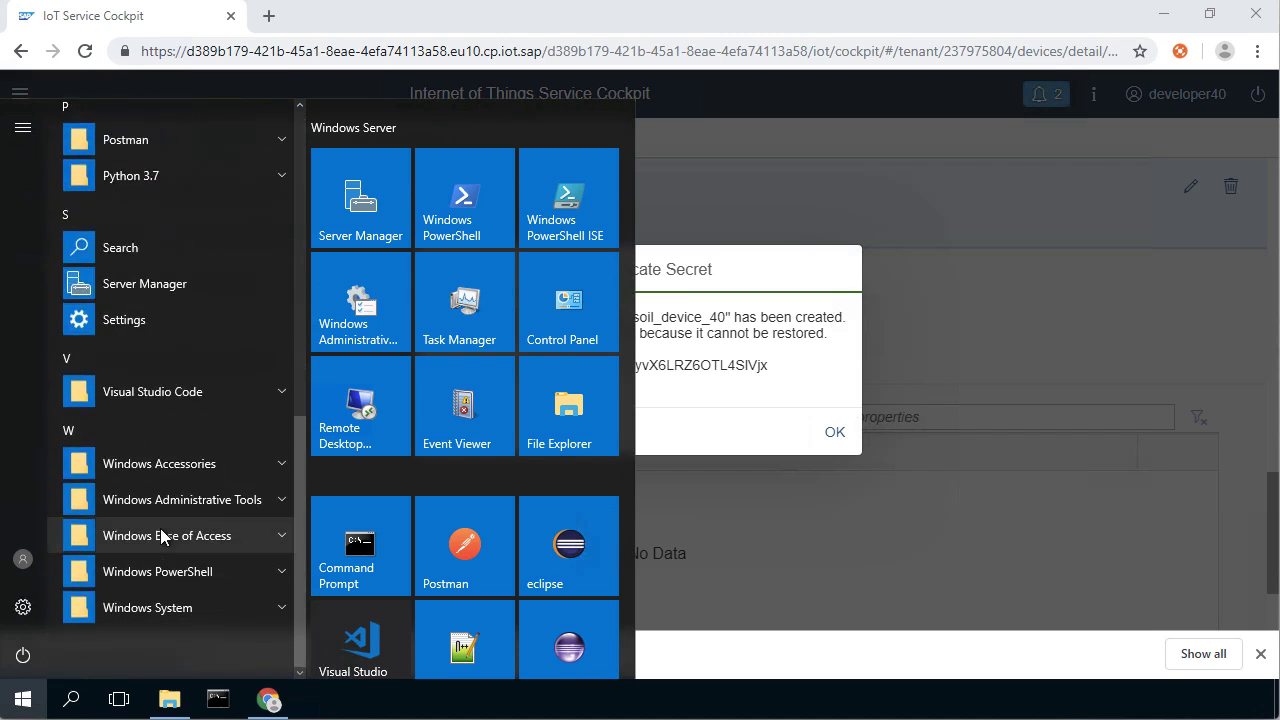
{"action": "scroll", "coordinate": [160, 528], "scroll_direction": "up", "scroll_amount": 4}
{"action": "scroll", "coordinate": [160, 528], "scroll_direction": "up", "scroll_amount": 2}
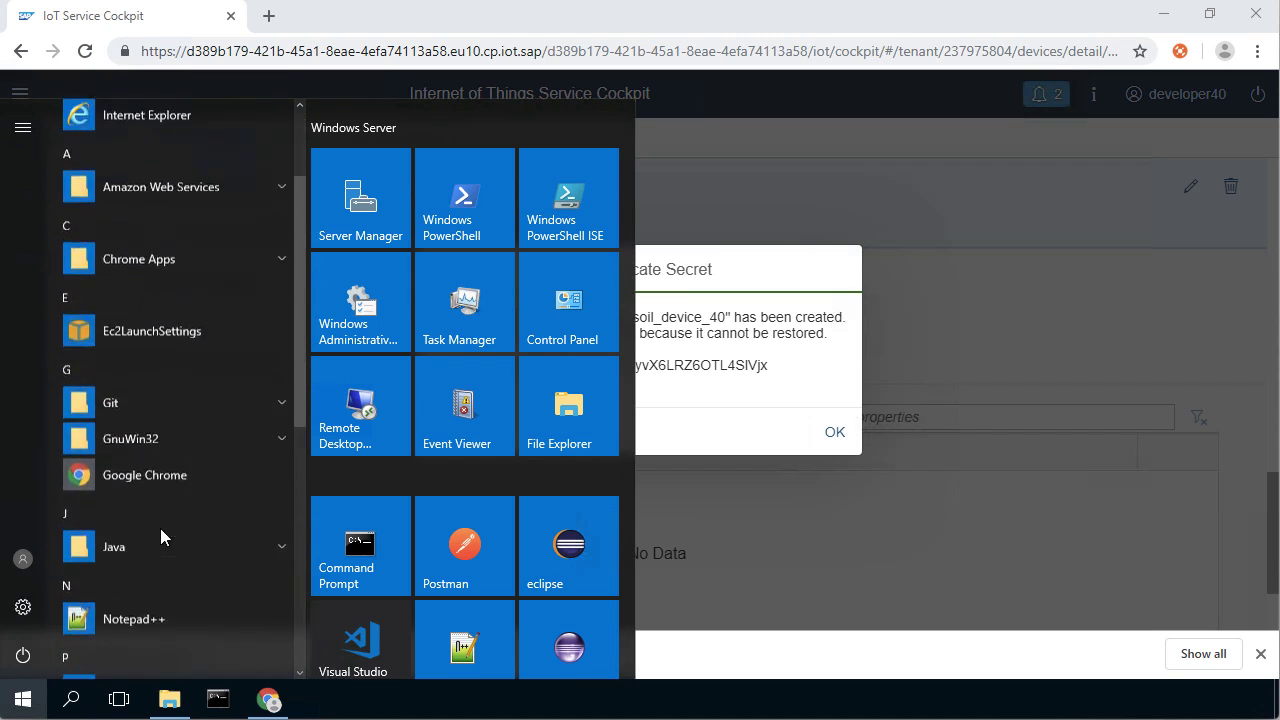
{"action": "scroll", "coordinate": [160, 530], "scroll_direction": "down", "scroll_amount": 3}
{"action": "left_click", "coordinate": [137, 506]}
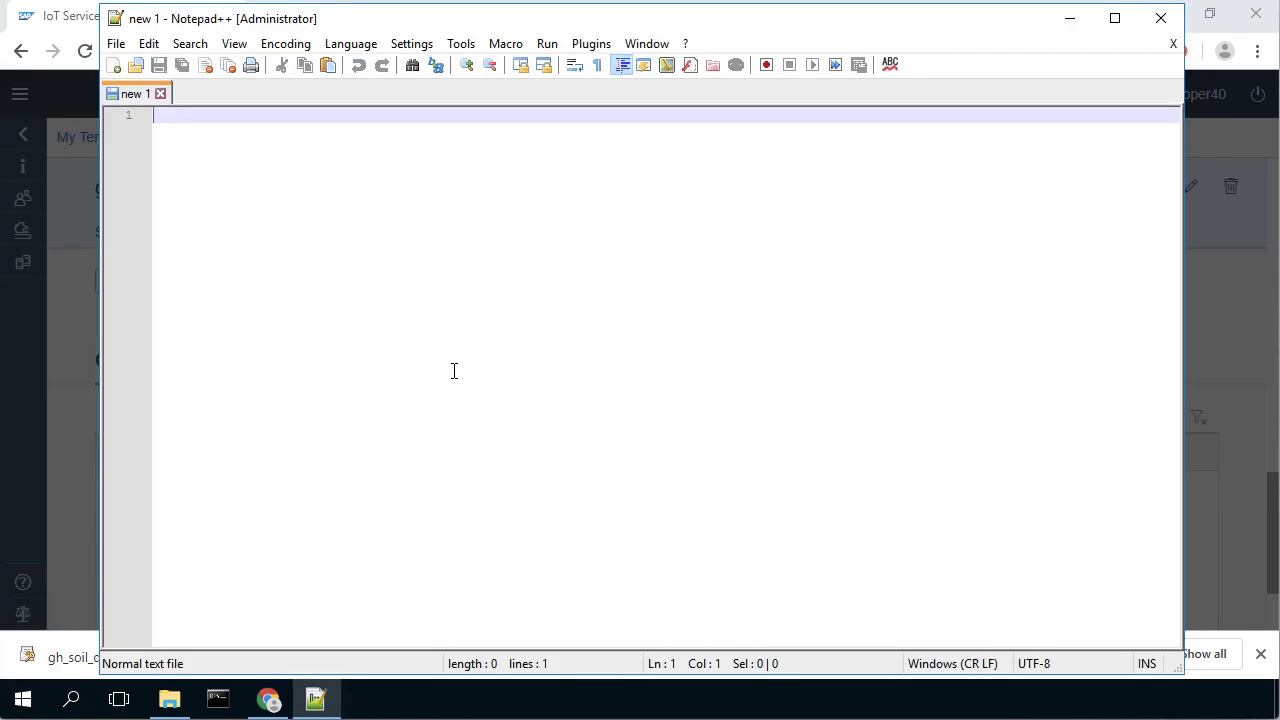
{"action": "left_click", "coordinate": [1114, 17]}
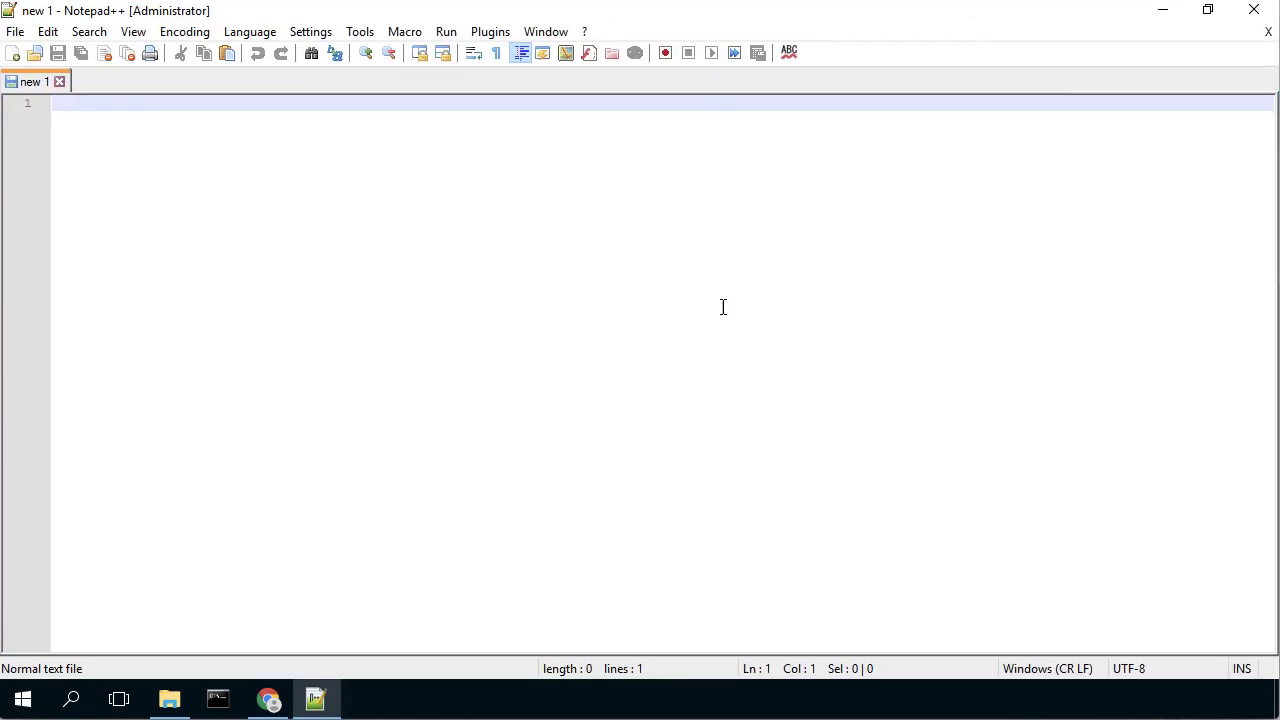
{"action": "key", "text": "ctrl+v"}
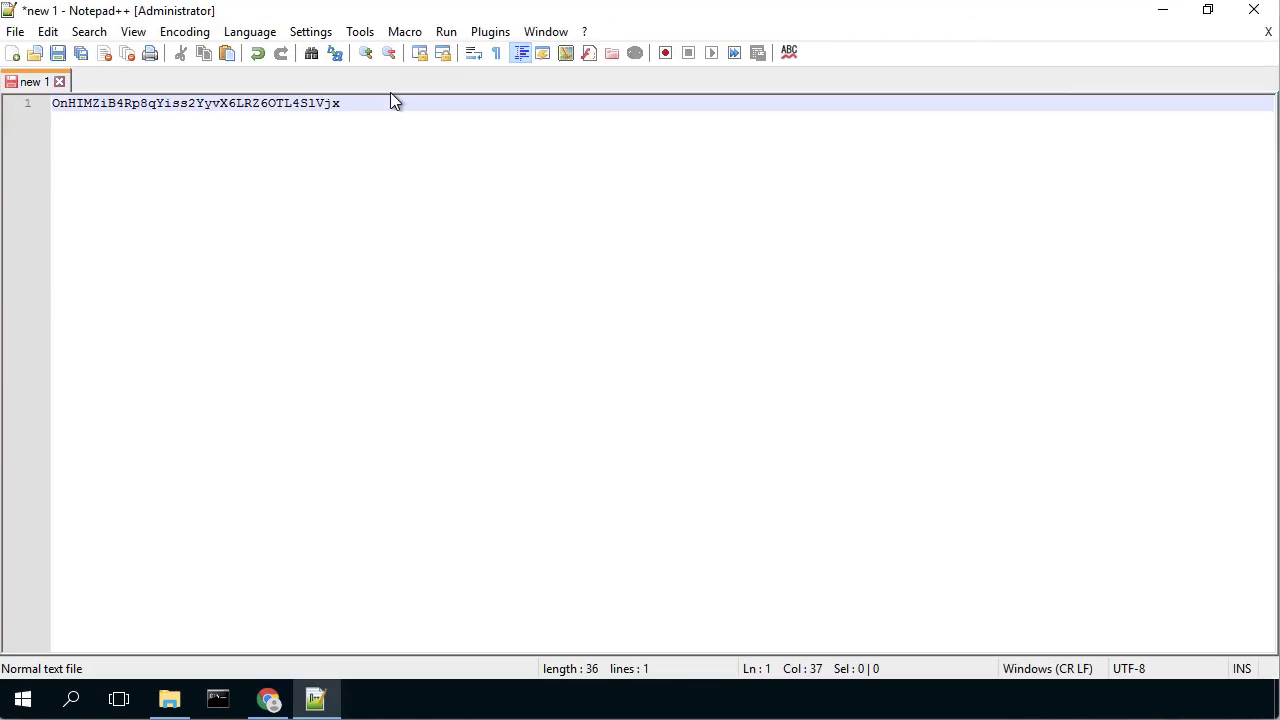
{"action": "scroll", "coordinate": [418, 229], "scroll_direction": "up", "scroll_amount": 8}
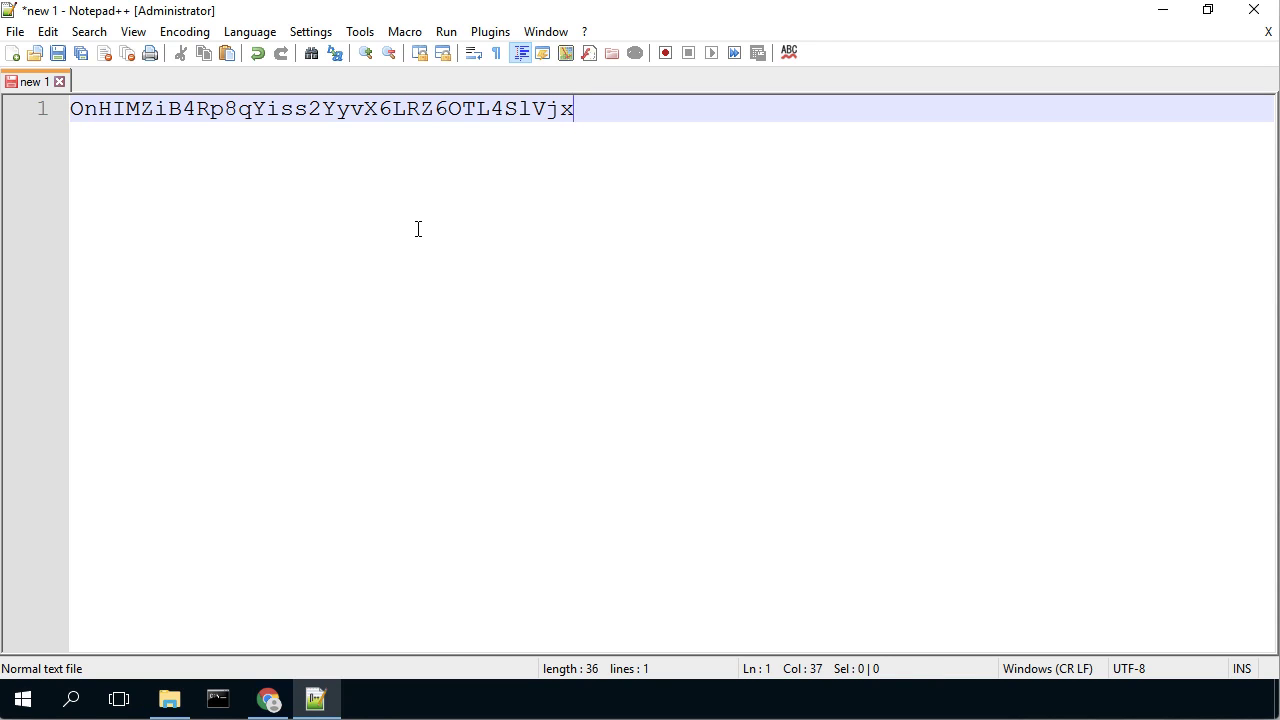
Step: Switch back to Chrome, acknowledge the certificate secret message and dismiss the download bar
{"action": "left_click", "coordinate": [268, 700]}
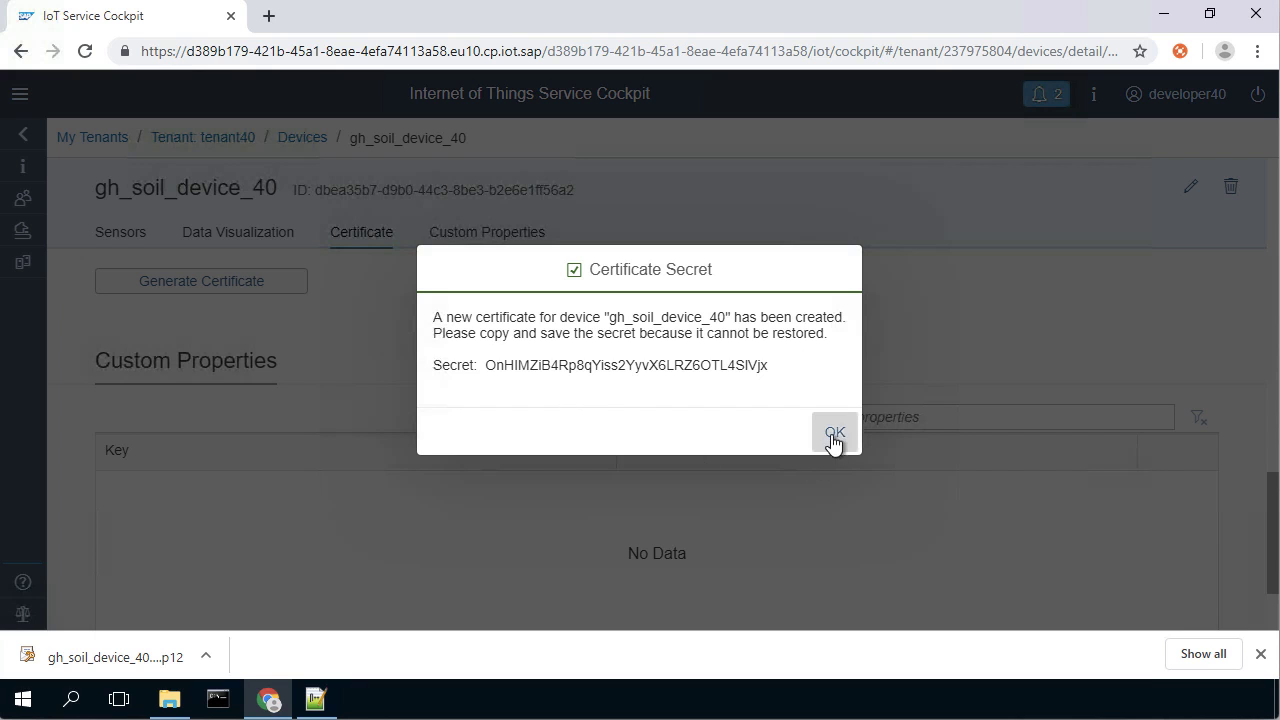
{"action": "left_click", "coordinate": [834, 432]}
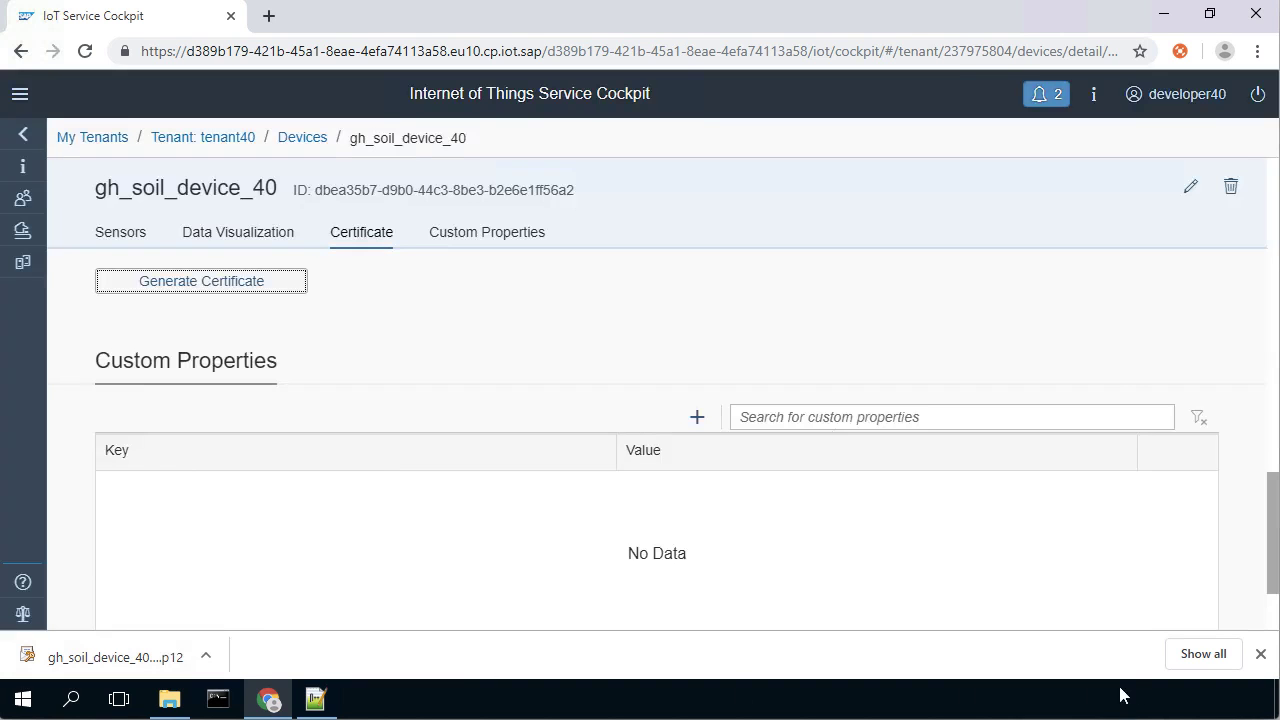
{"action": "left_click", "coordinate": [1261, 655]}
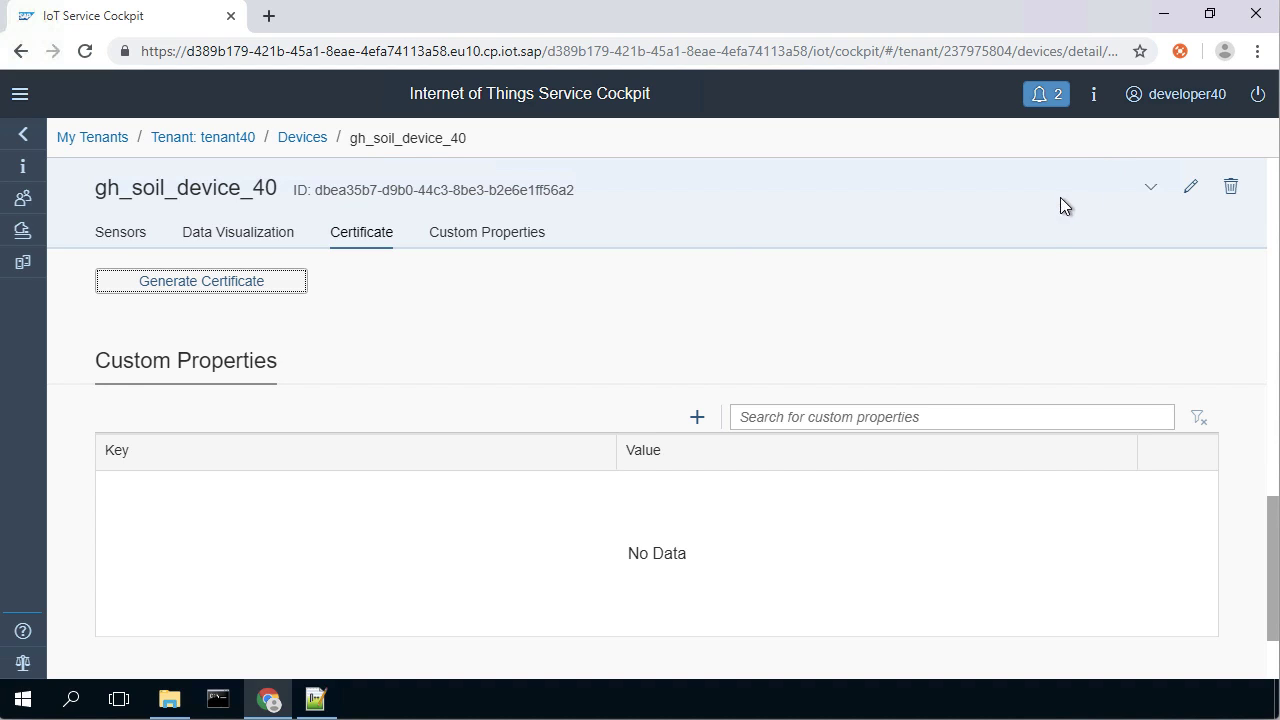
Step: Review the device's data visualization section once more and return to its certificate section
{"action": "left_click", "coordinate": [272, 238]}
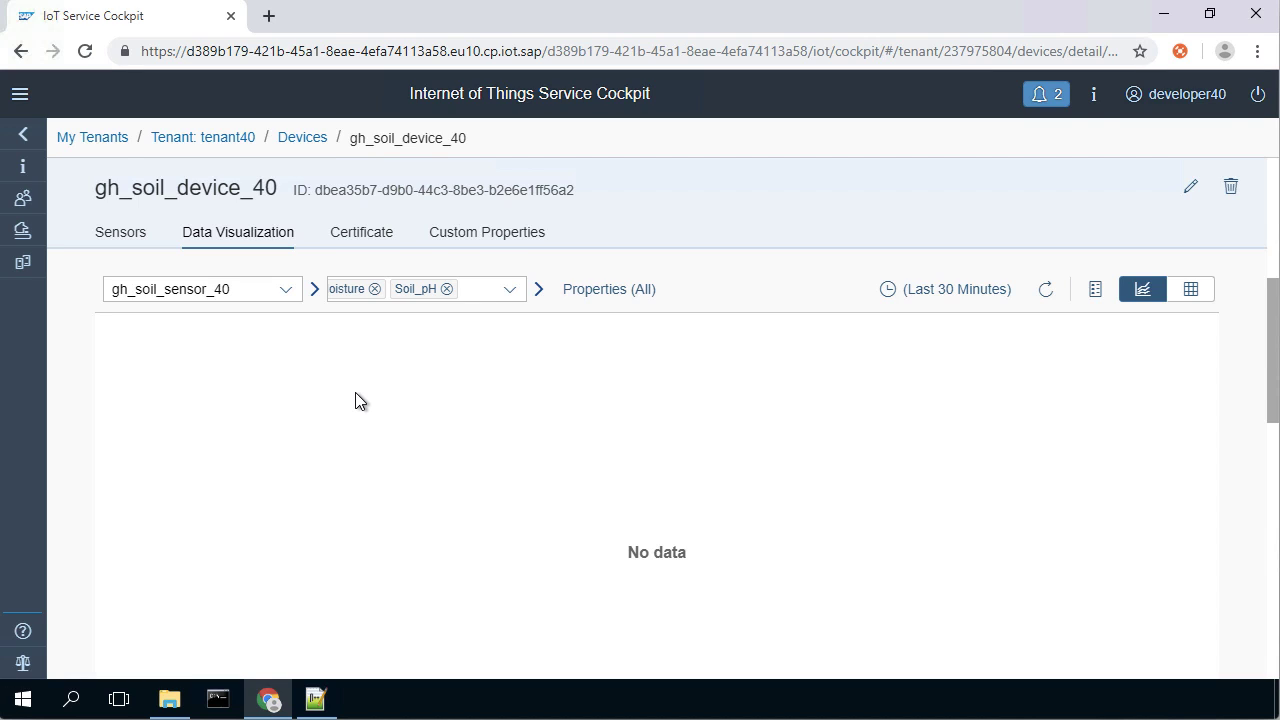
{"action": "scroll", "coordinate": [375, 245], "scroll_direction": "down", "scroll_amount": 1}
{"action": "left_click", "coordinate": [374, 242]}
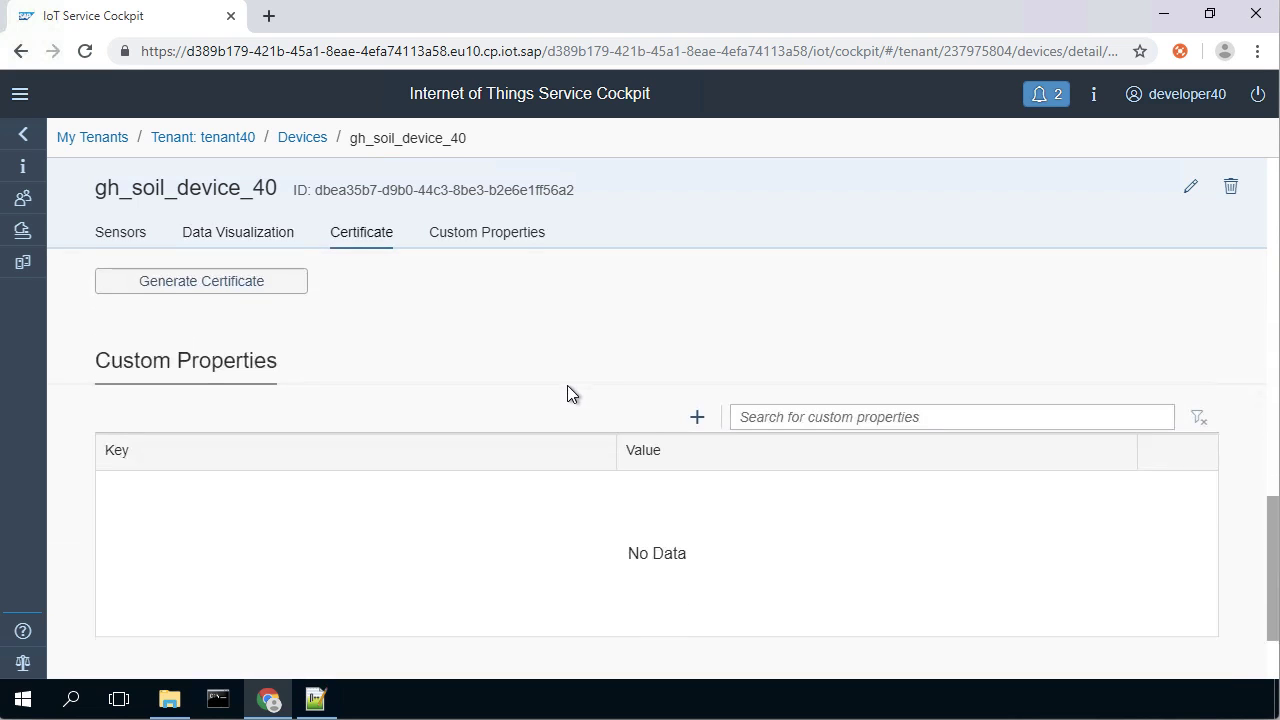